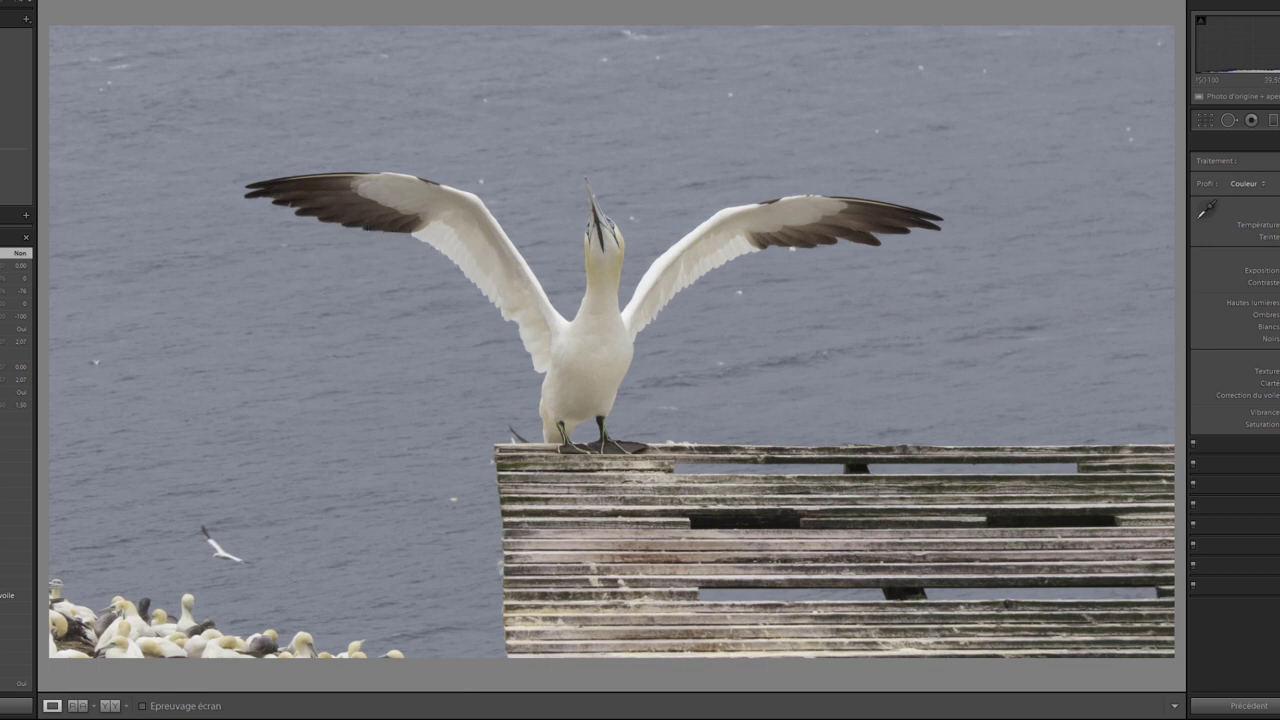
# Step: Try a test Adjustment Brush stroke on the left wing, then undo it
pyautogui.click(1273, 119)
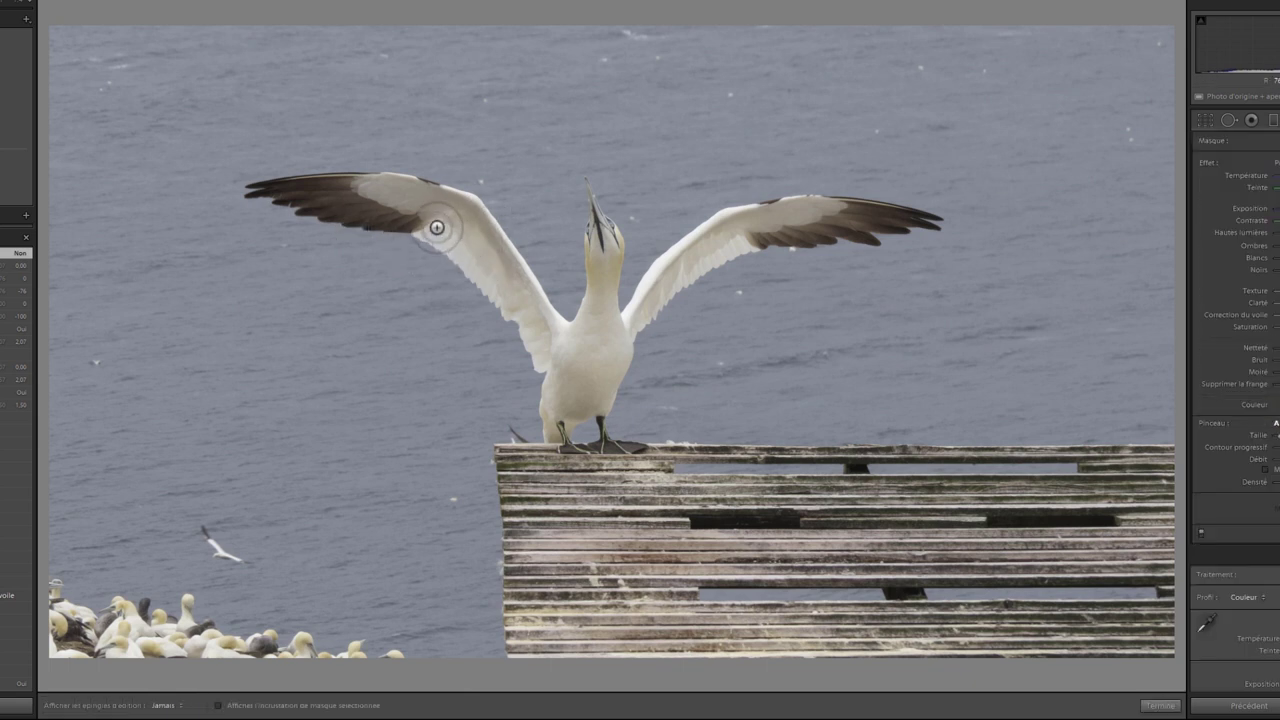
pyautogui.click(343, 207)
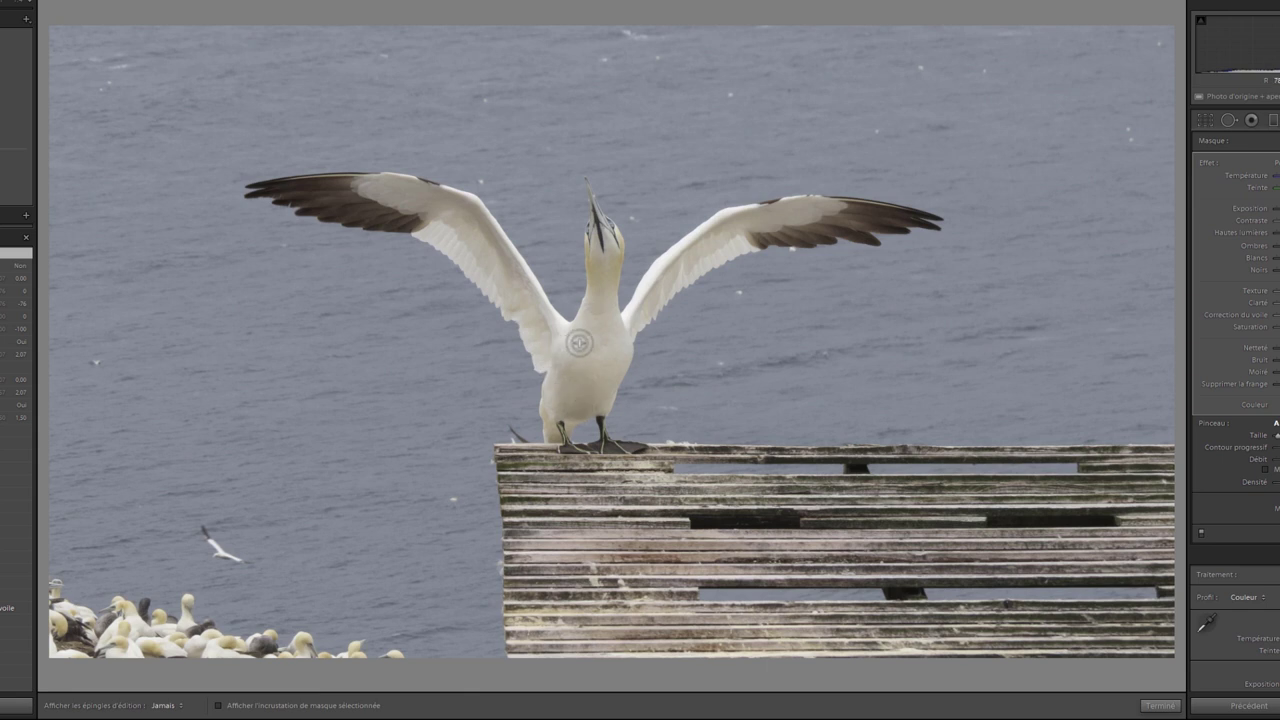
pyautogui.hotkey('ctrl', 'z')
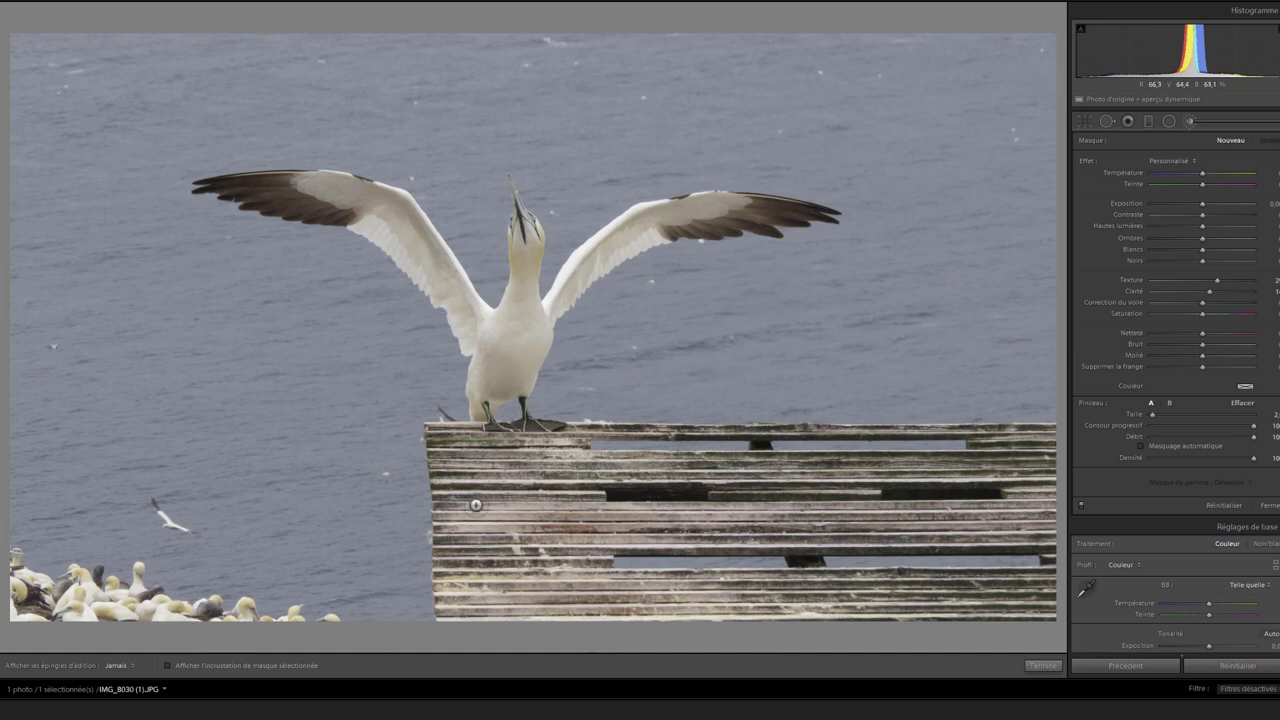
# Step: Paint trial brush strokes over the left sea and wing with the red overlay, then undo both
pyautogui.click(1188, 120)
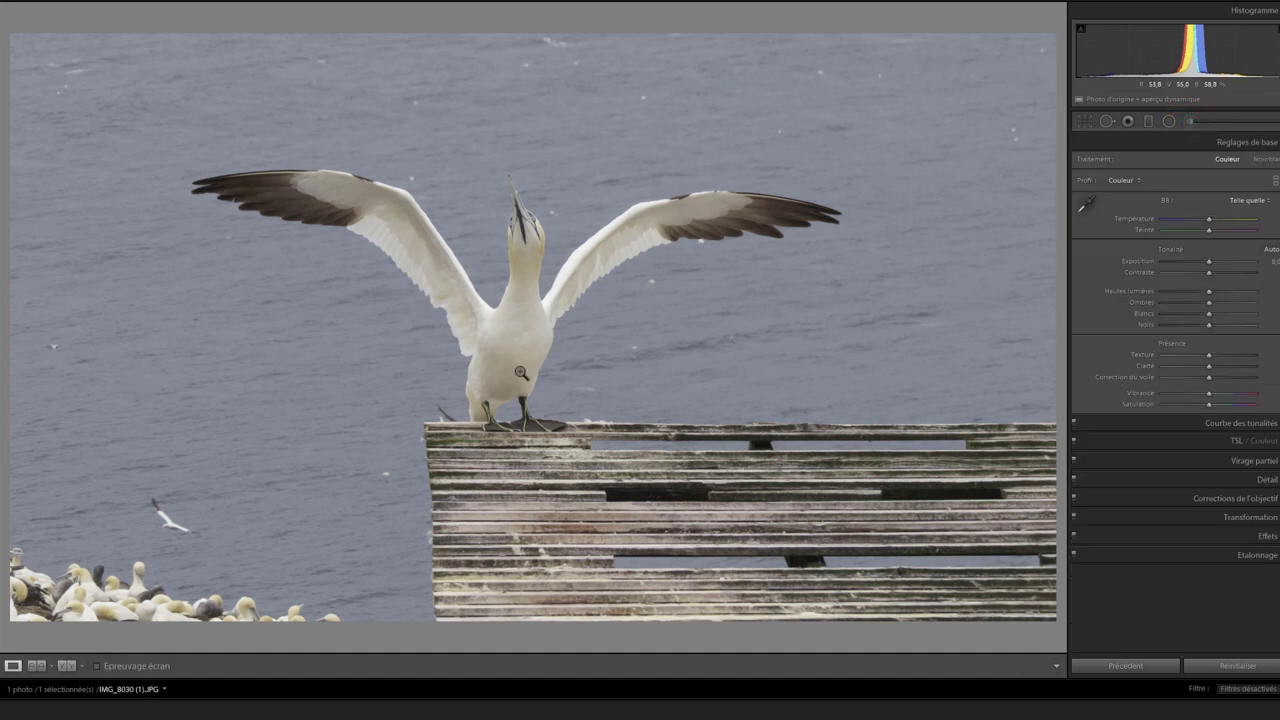
pyautogui.click(1190, 121)
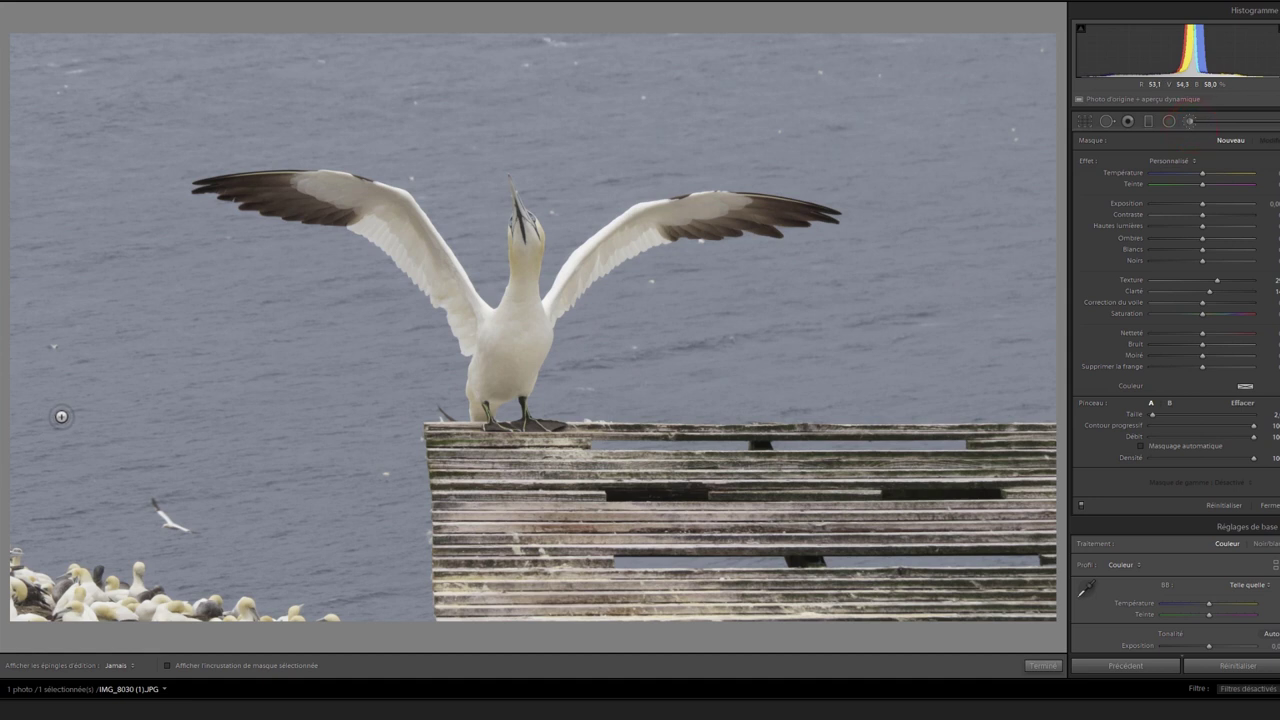
pyautogui.press('o')
pyautogui.moveTo(111, 389)
pyautogui.mouseDown()
pyautogui.moveTo(183, 366)
pyautogui.moveTo(94, 266)
pyautogui.moveTo(177, 356)
pyautogui.moveTo(143, 371)
pyautogui.moveTo(71, 357)
pyautogui.moveTo(160, 447)
pyautogui.moveTo(200, 443)
pyautogui.moveTo(191, 494)
pyautogui.moveTo(261, 262)
pyautogui.mouseUp()
pyautogui.scroll(5, 177, 356)
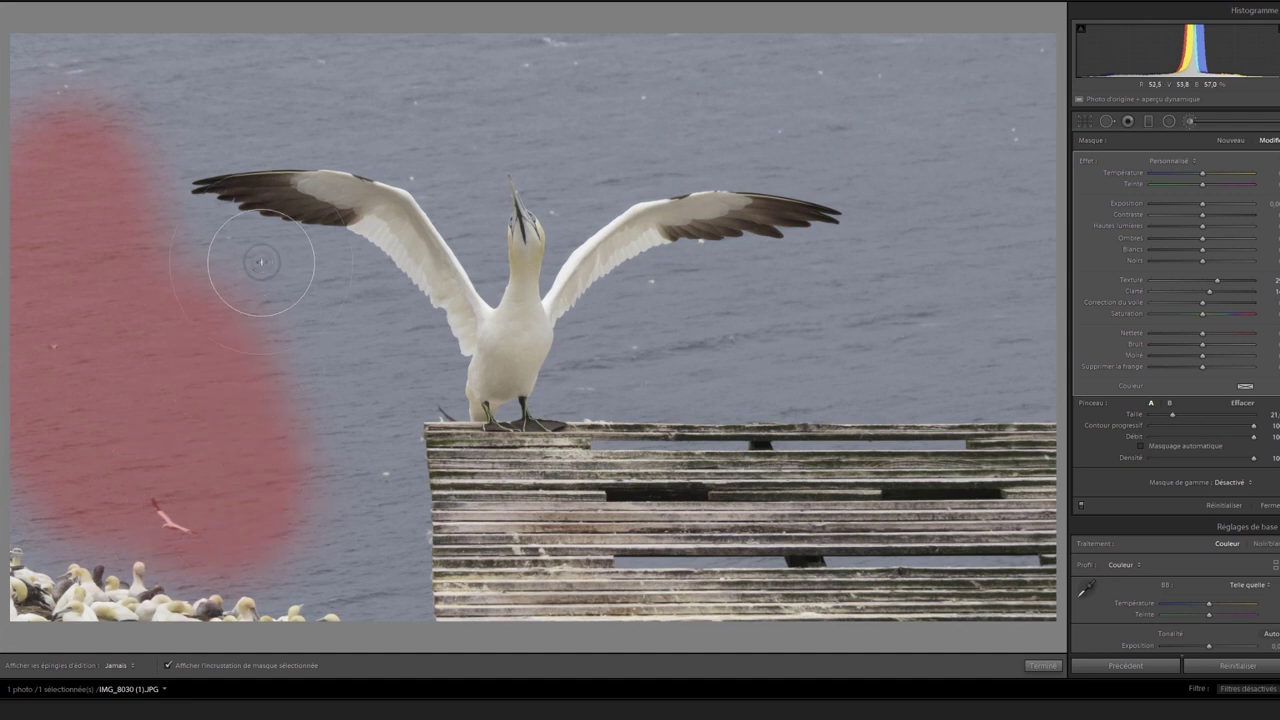
pyautogui.scroll(-3, 289, 228)
pyautogui.moveTo(250, 226)
pyautogui.mouseDown()
pyautogui.moveTo(355, 246)
pyautogui.moveTo(370, 272)
pyautogui.mouseUp()
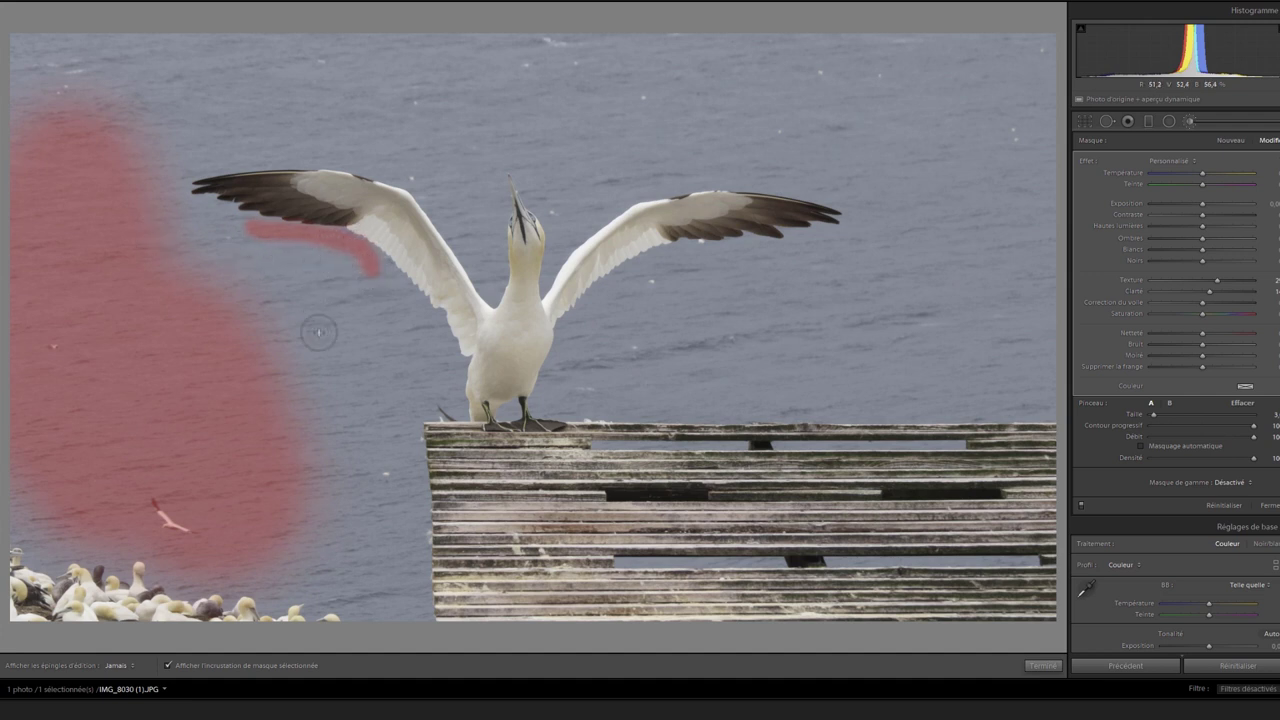
pyautogui.hotkey('ctrl', 'z')
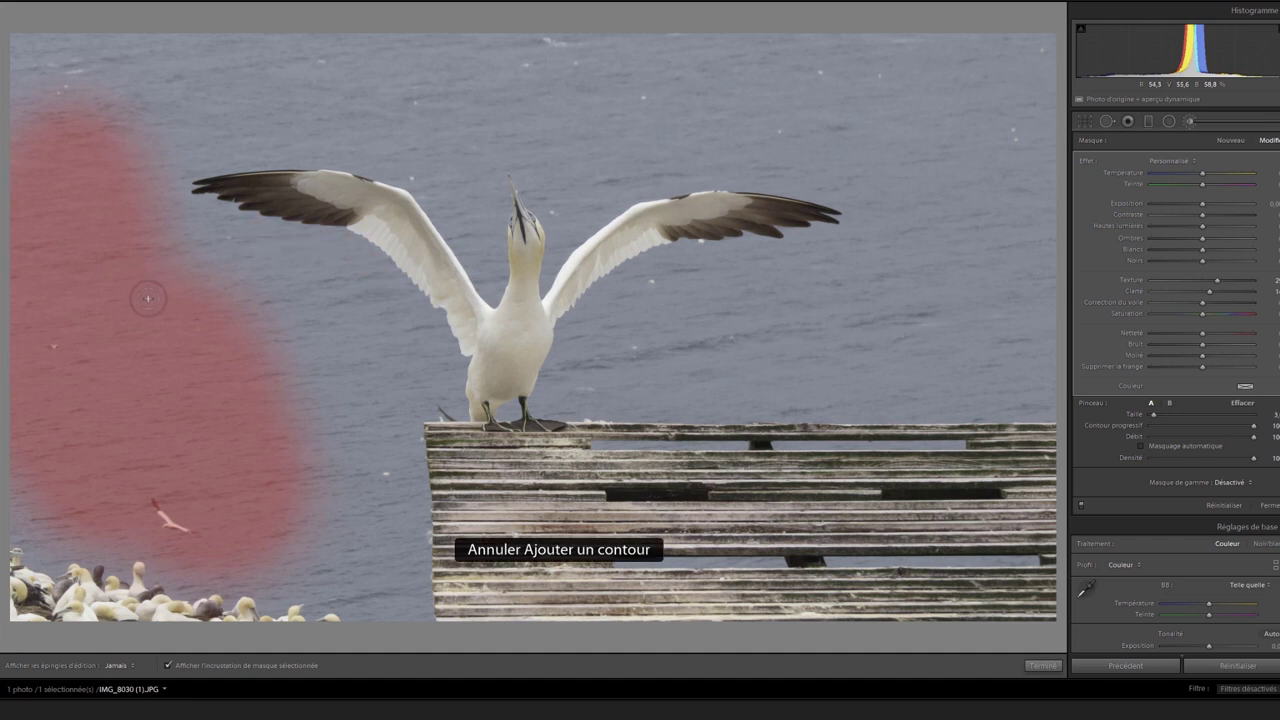
pyautogui.hotkey('ctrl', 'z')
pyautogui.hotkey('ctrl', 'z')
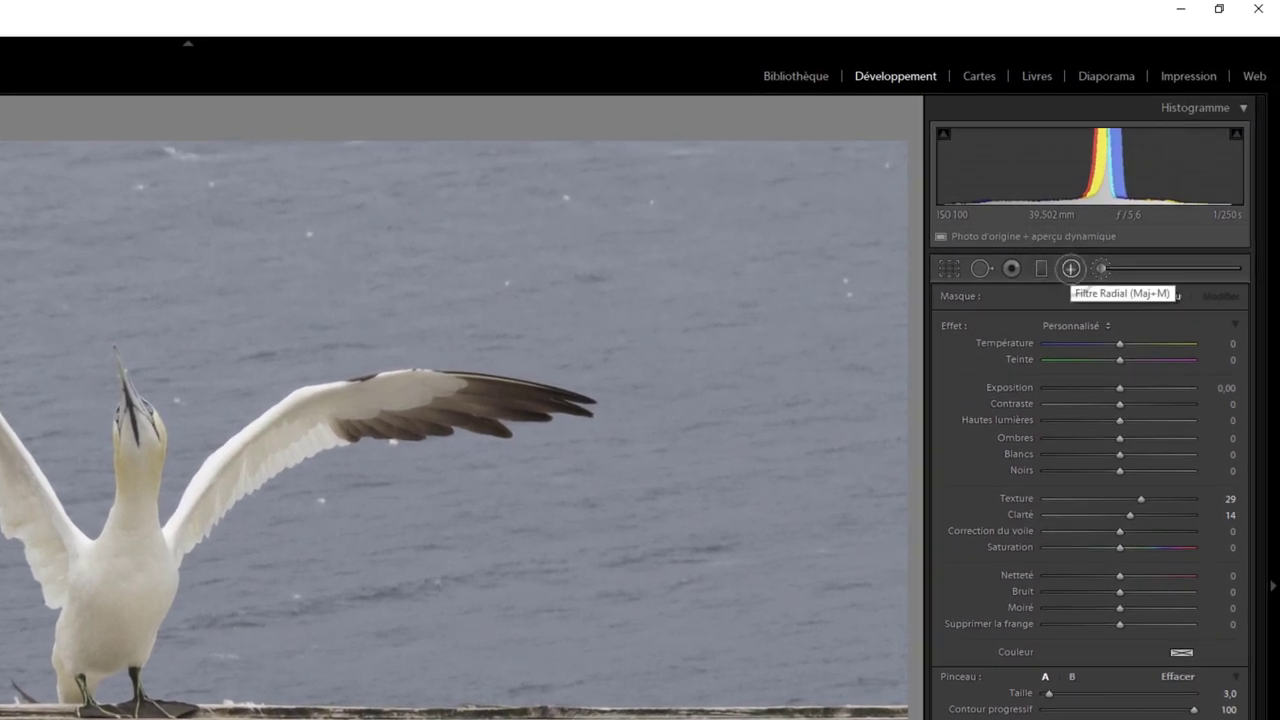
# Step: Switch to the Radial Filter and zoom the photo out to 1:4
pyautogui.click(1070, 268)
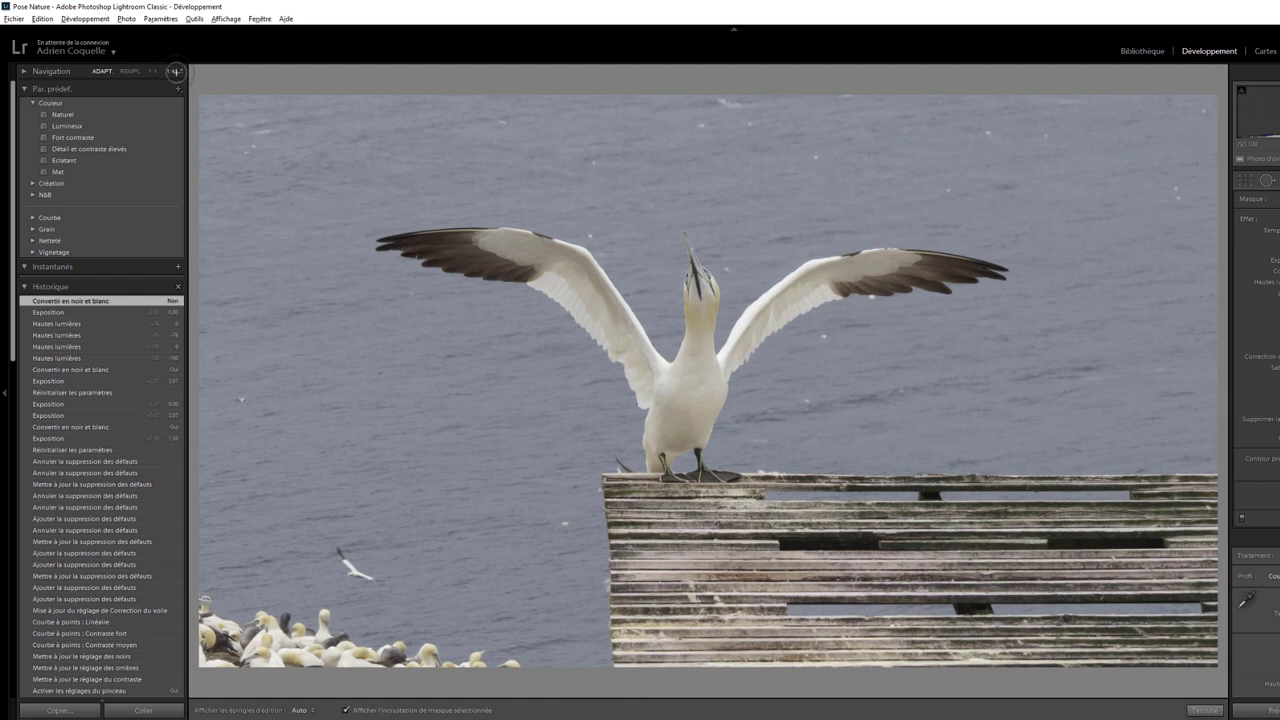
pyautogui.click(168, 72)
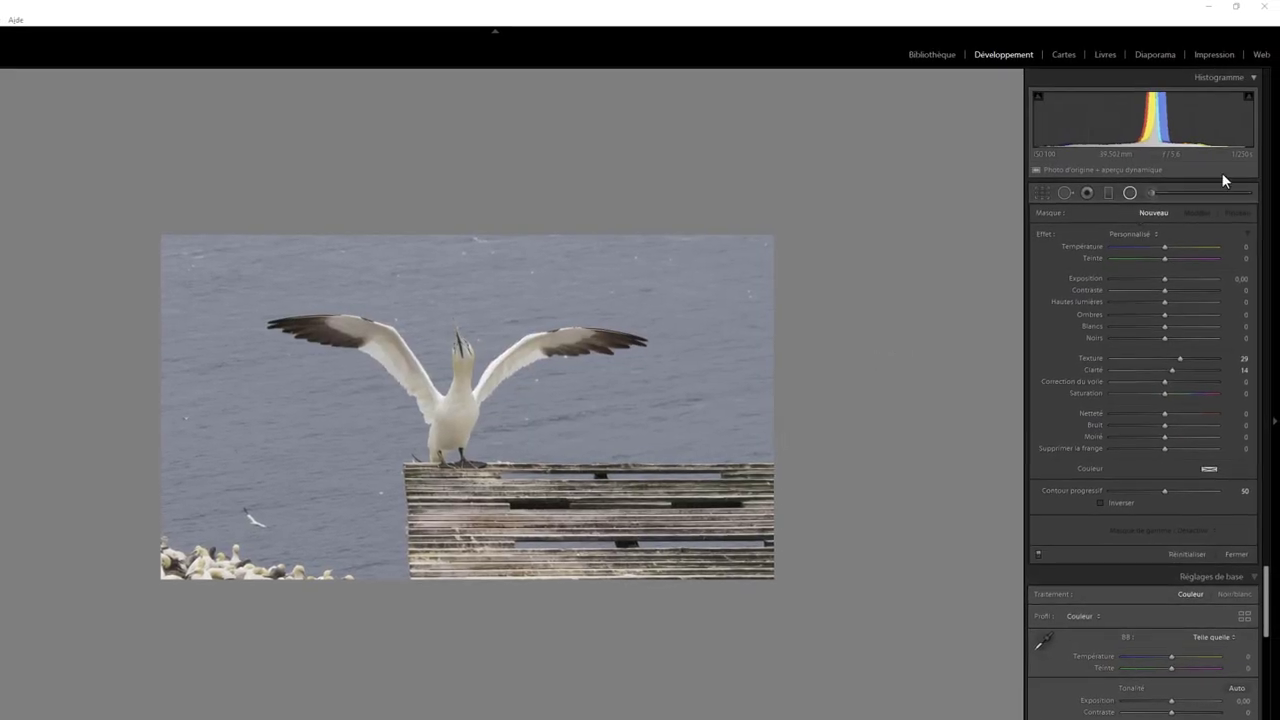
# Step: Draw a small radial filter, centre it just above the photo, and show its mask overlay
pyautogui.click(1127, 193)
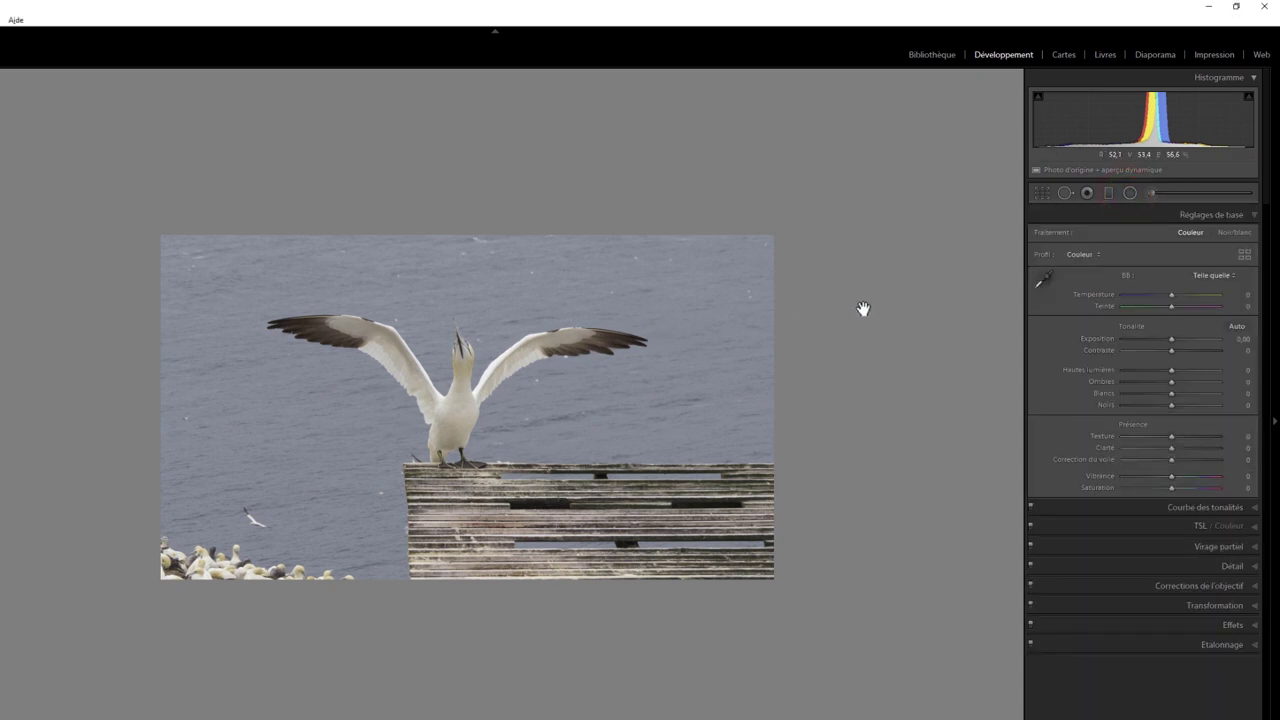
pyautogui.click(1130, 193)
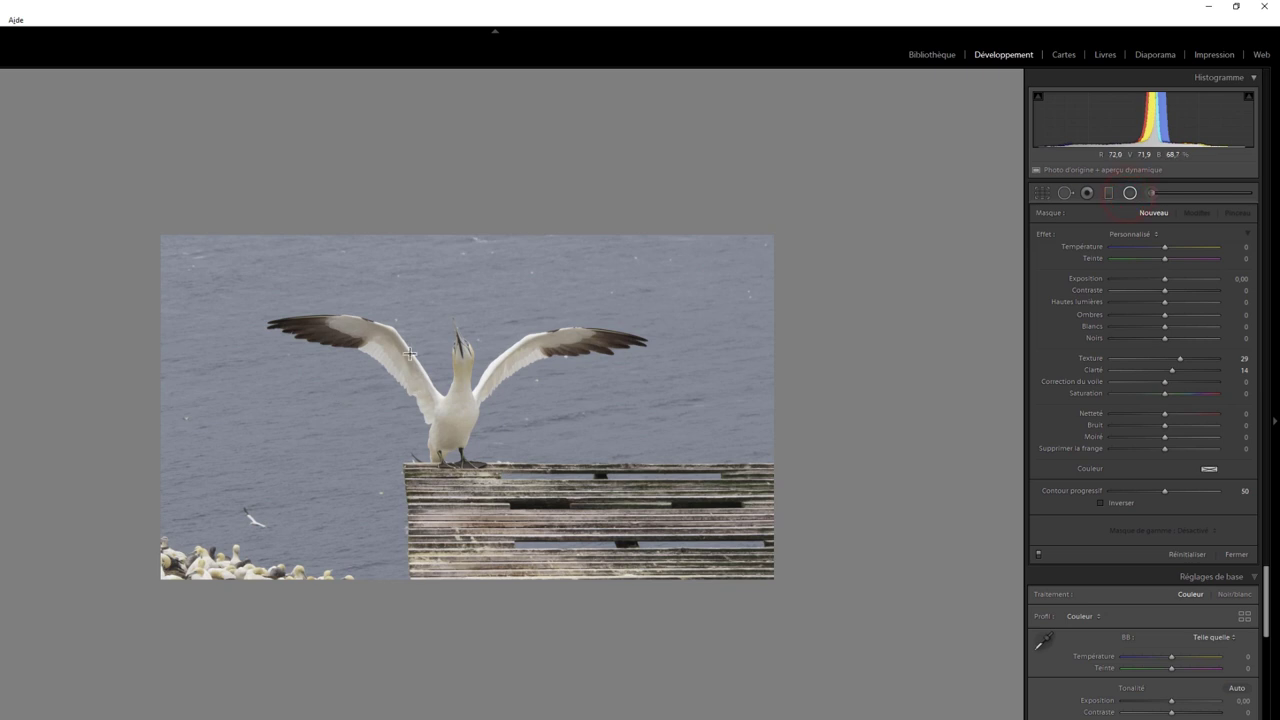
pyautogui.moveTo(397, 143); pyautogui.dragTo(407, 152)
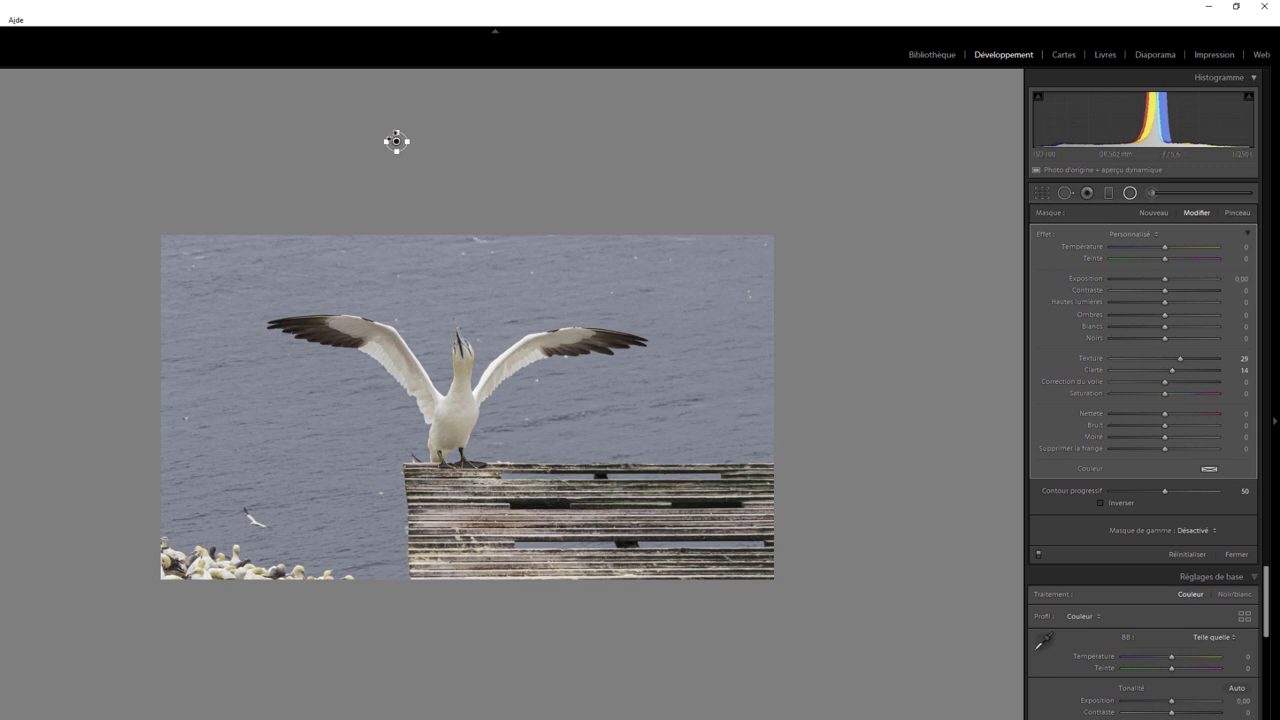
pyautogui.moveTo(396, 141); pyautogui.dragTo(375, 204)
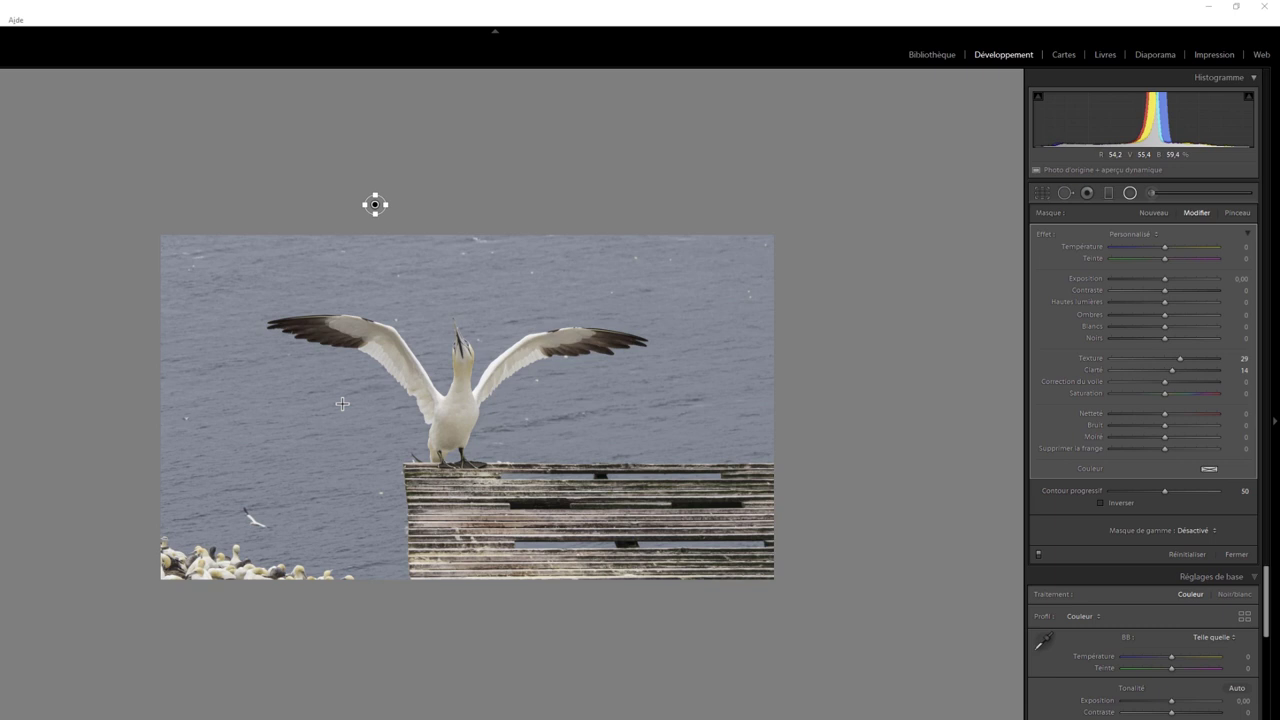
pyautogui.click(424, 22)
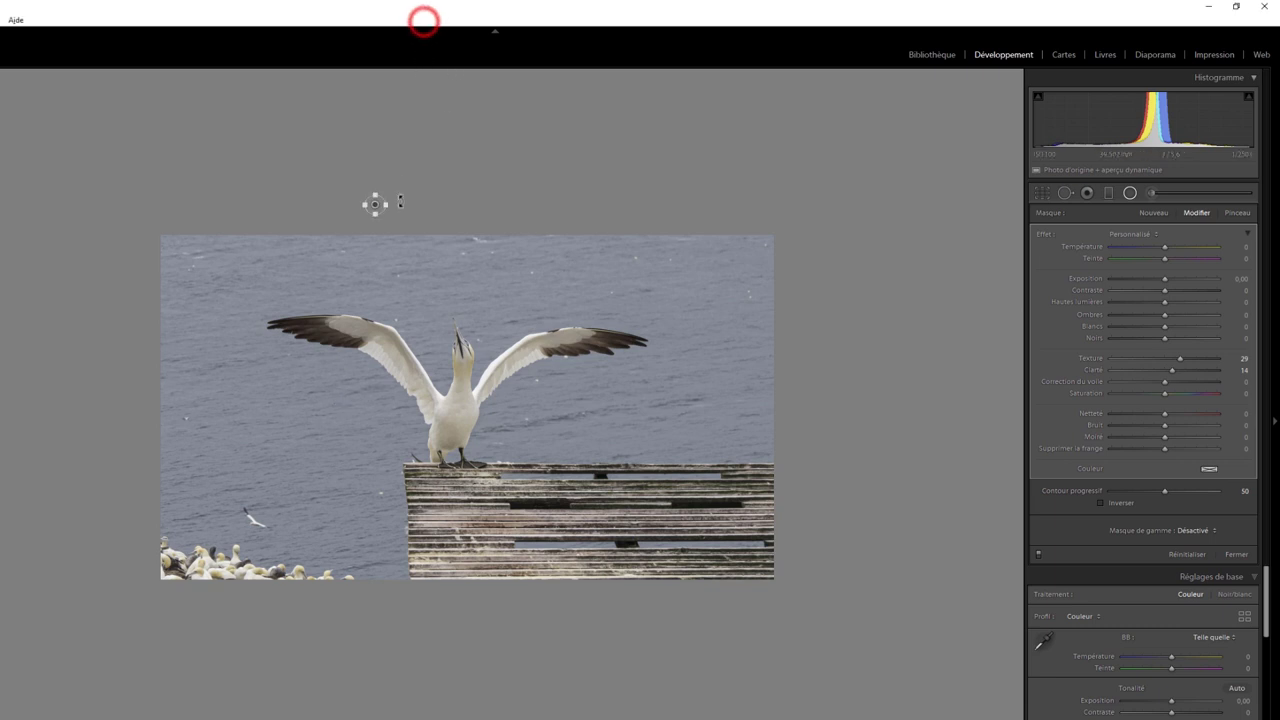
pyautogui.press('o')
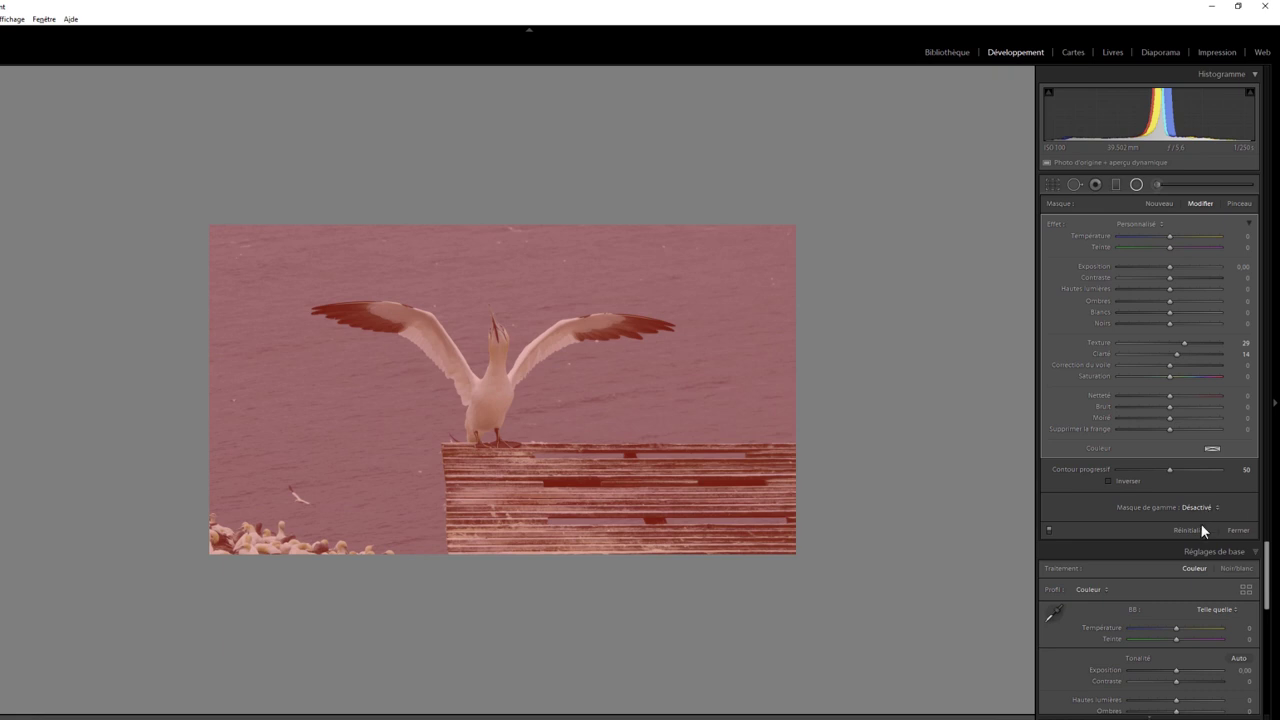
pyautogui.moveTo(1190, 530)
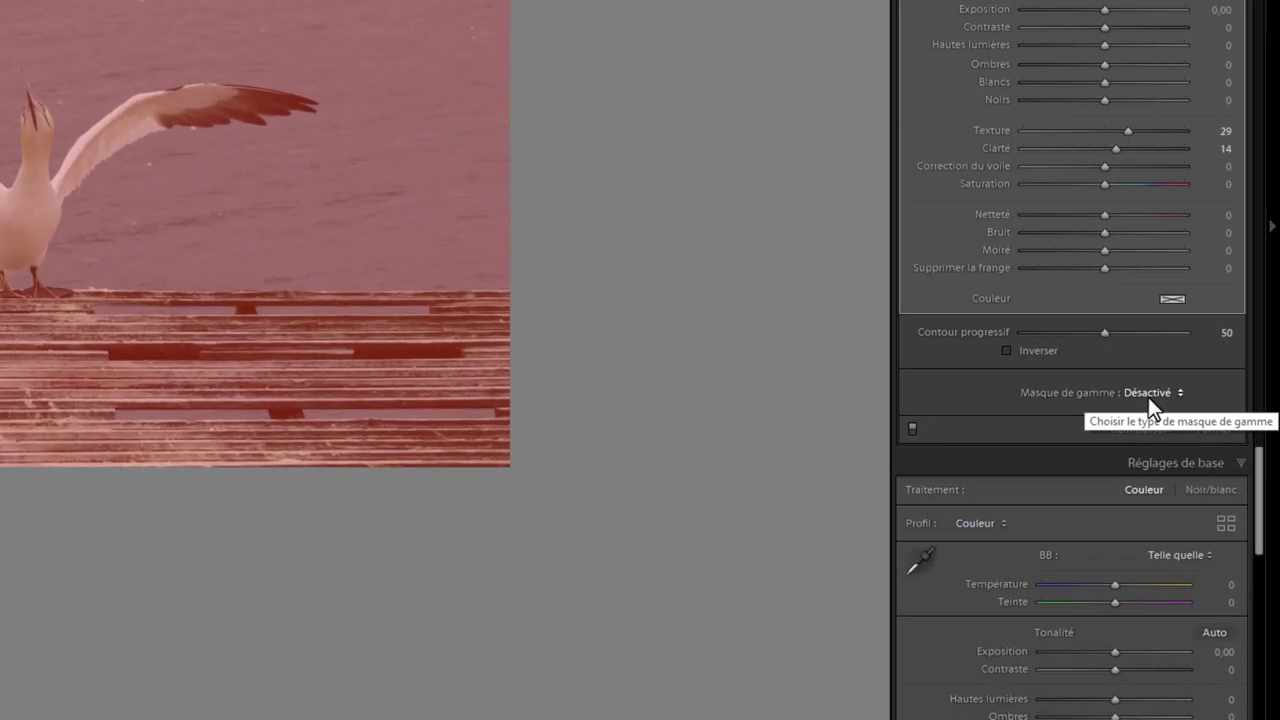
# Step: Set the radial filter's range mask to Color and enlarge the photo to fill the view
pyautogui.click(1199, 510)
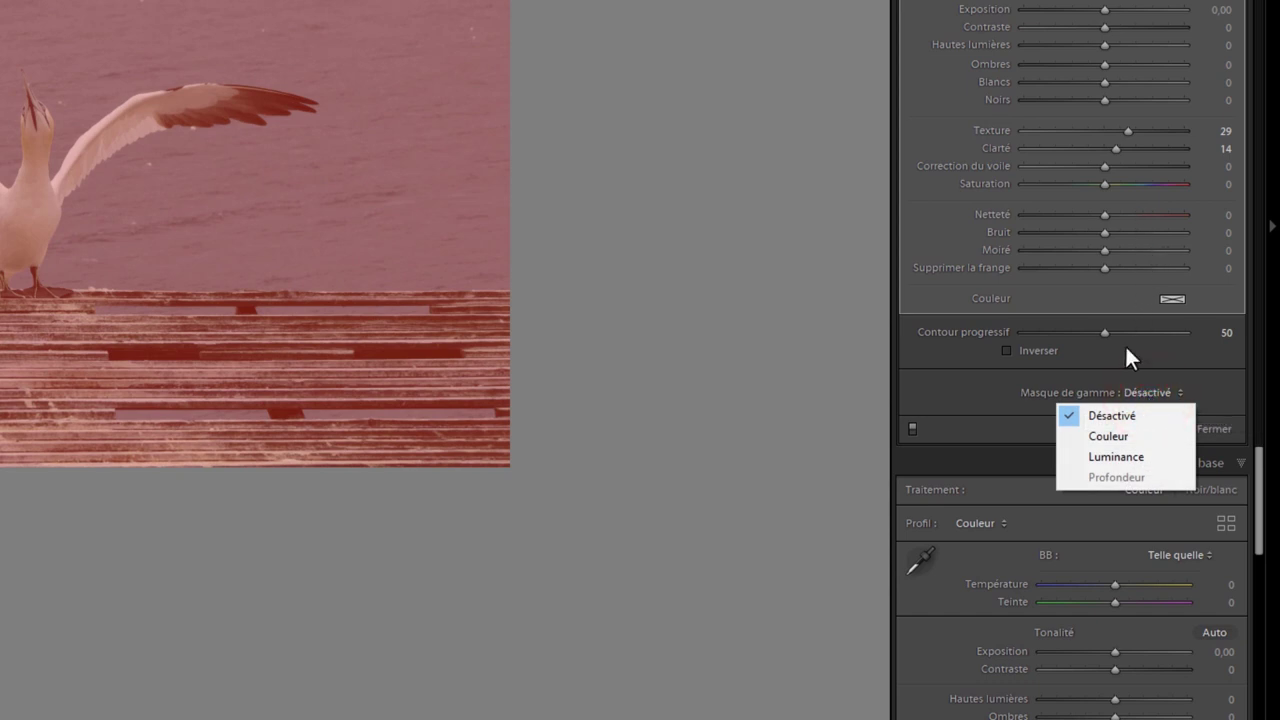
pyautogui.click(1110, 436)
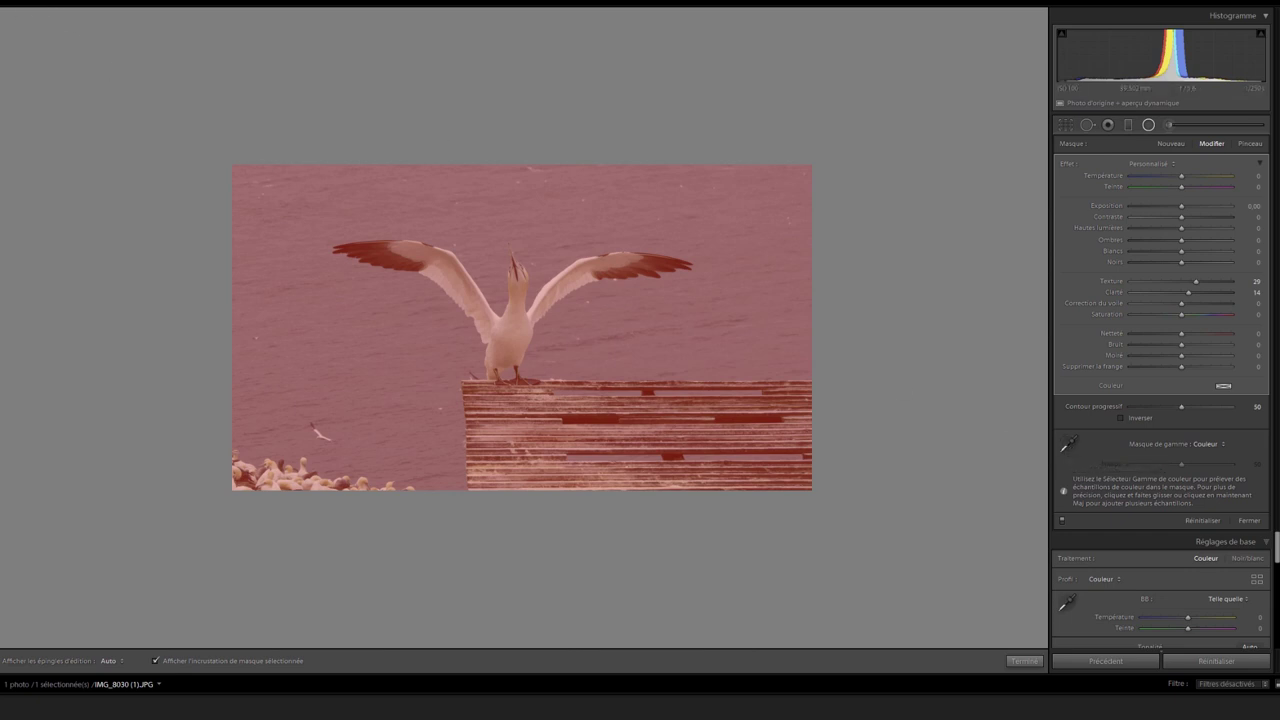
pyautogui.hotkey('ctrl', '=')
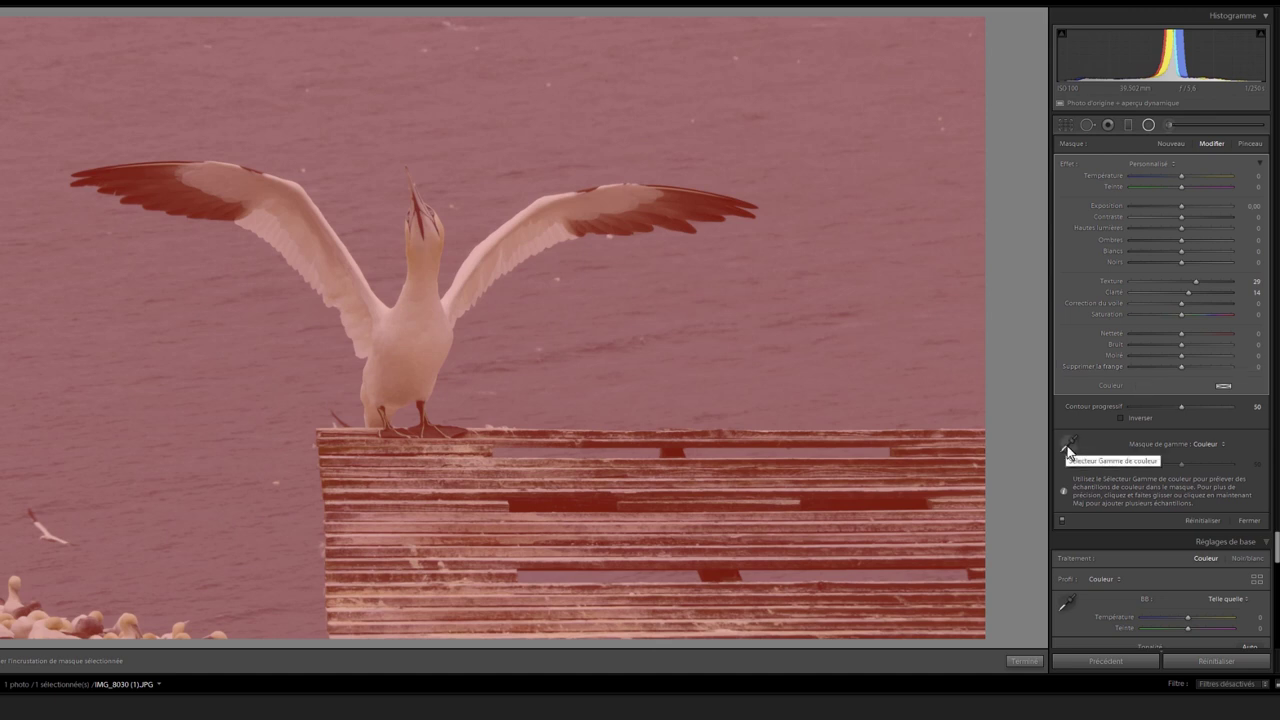
# Step: Sample the sea colour with the range eyedropper, then add a sample box over more water
pyautogui.click(1068, 449)
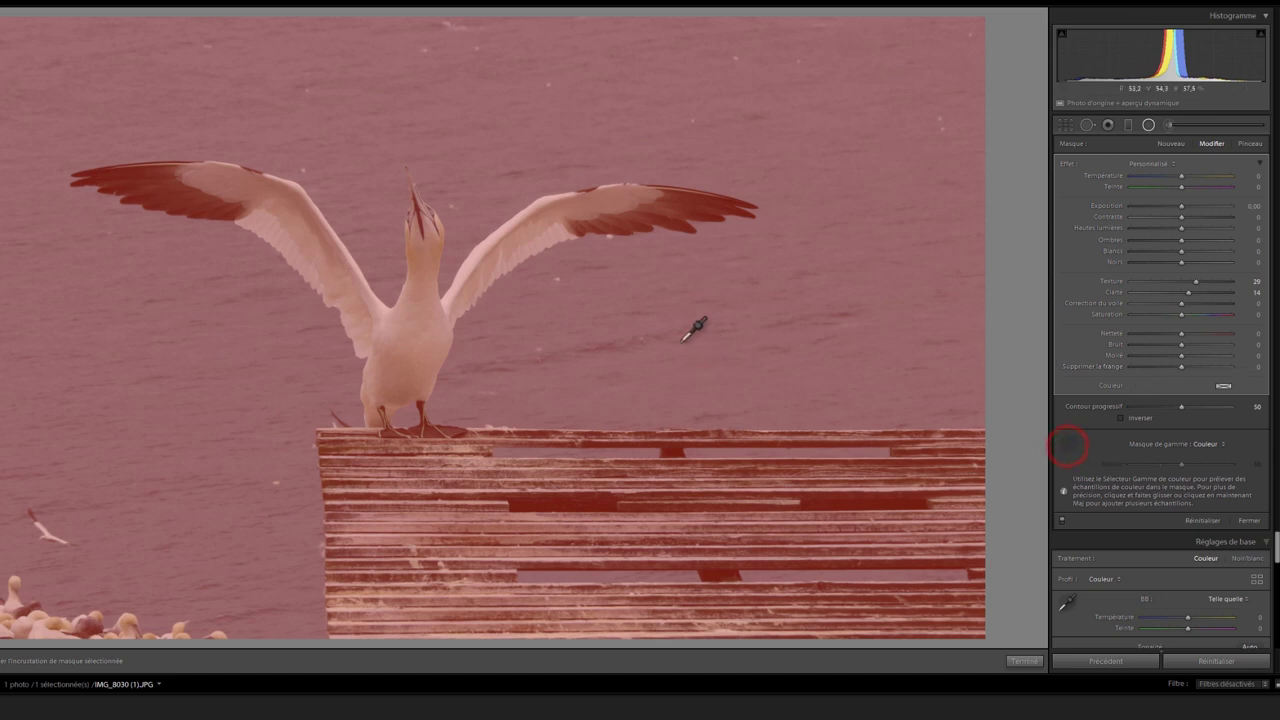
pyautogui.click(631, 300)
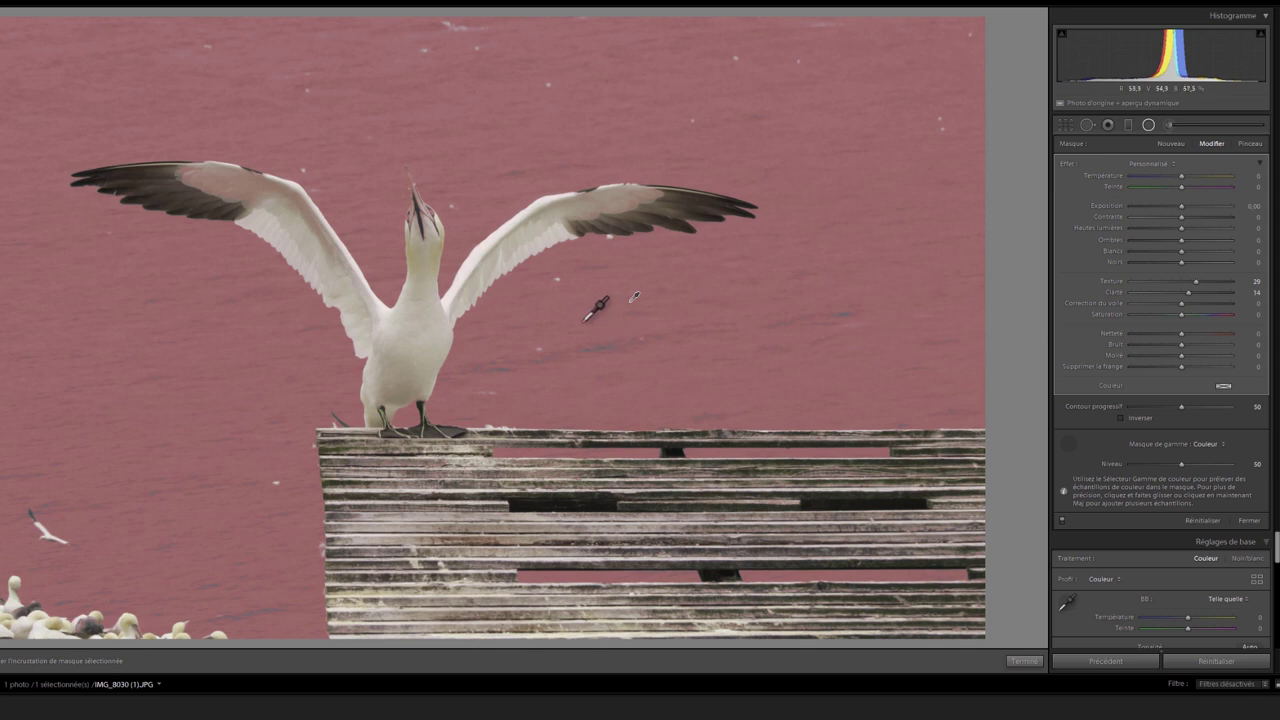
pyautogui.moveTo(575, 321); pyautogui.dragTo(628, 375)
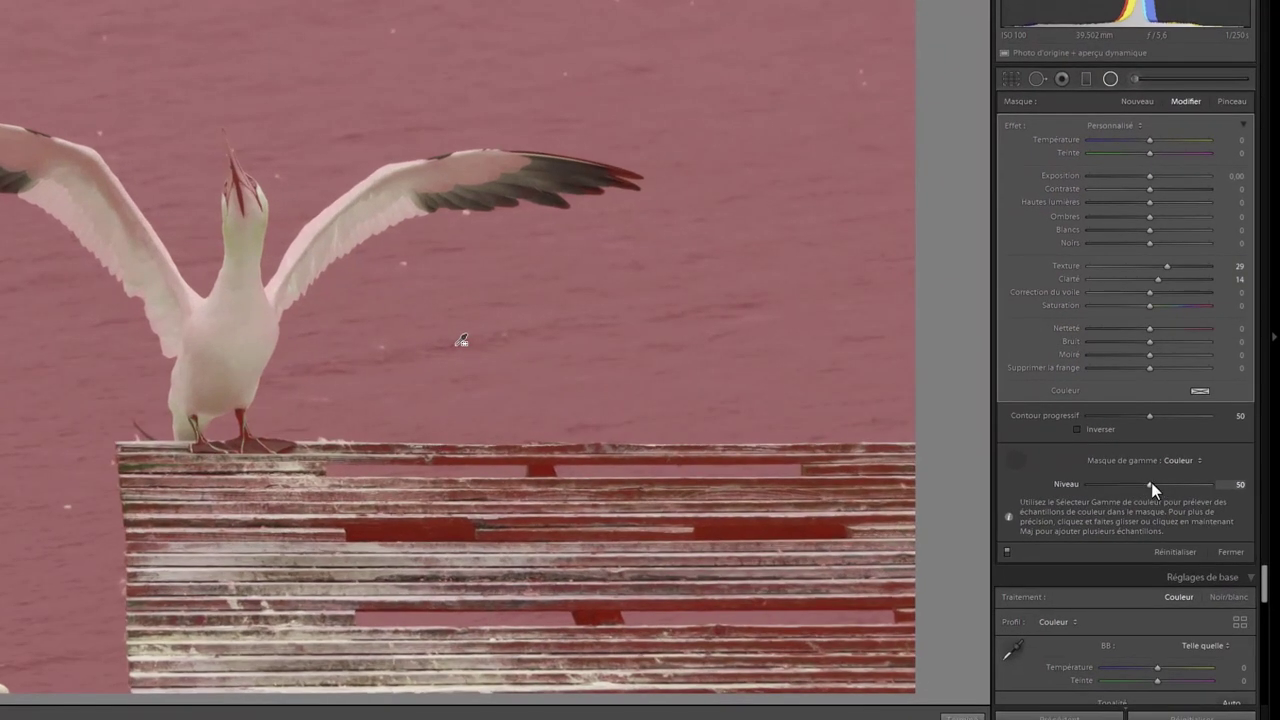
# Step: Lower the colour range Amount from 47 through 11 down to 5
pyautogui.click(1148, 485)
pyautogui.moveTo(1126, 480)
pyautogui.mouseDown()
pyautogui.moveTo(1114, 477)
pyautogui.moveTo(1171, 484)
pyautogui.mouseUp()
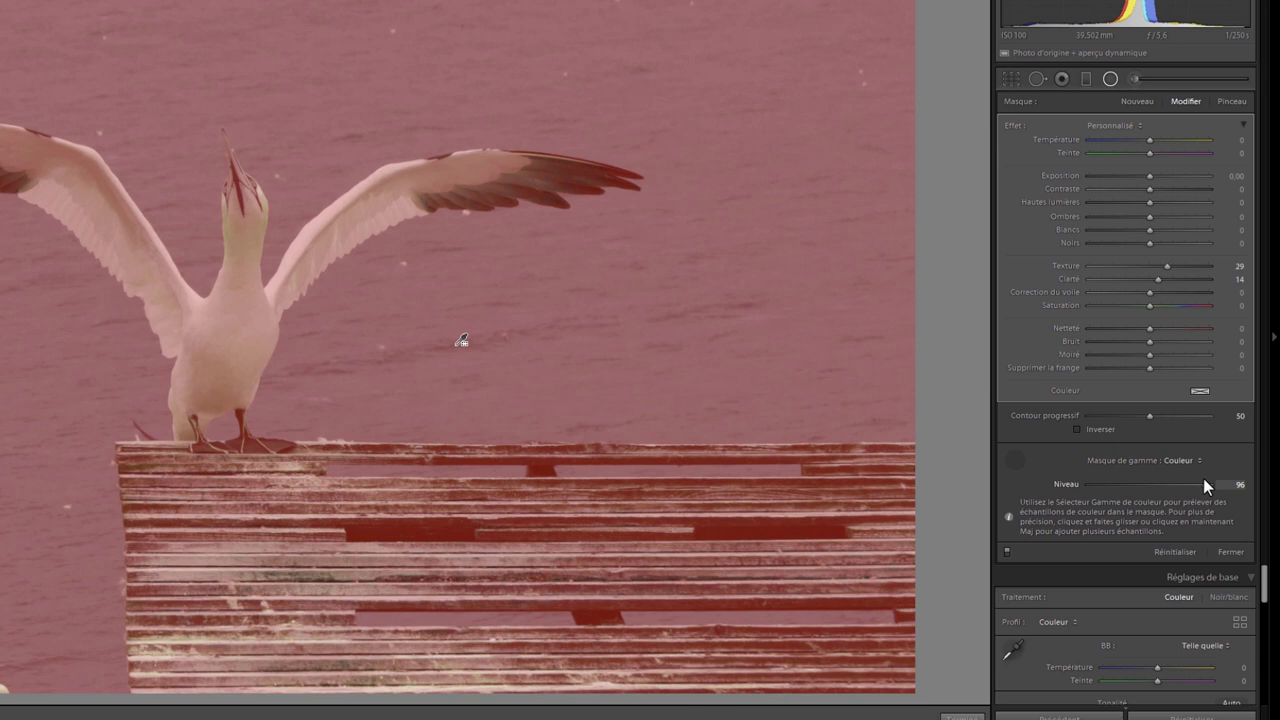
pyautogui.moveTo(1203, 478); pyautogui.dragTo(1133, 489)
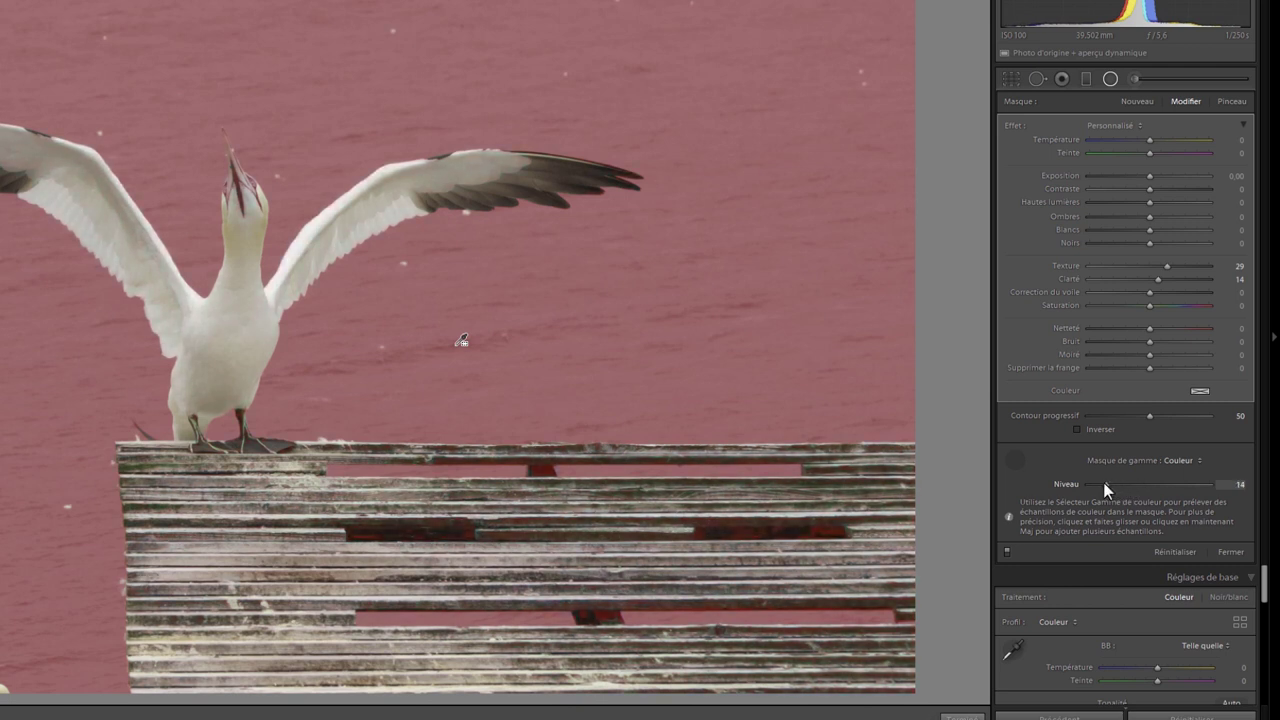
pyautogui.moveTo(1103, 483); pyautogui.dragTo(1100, 483)
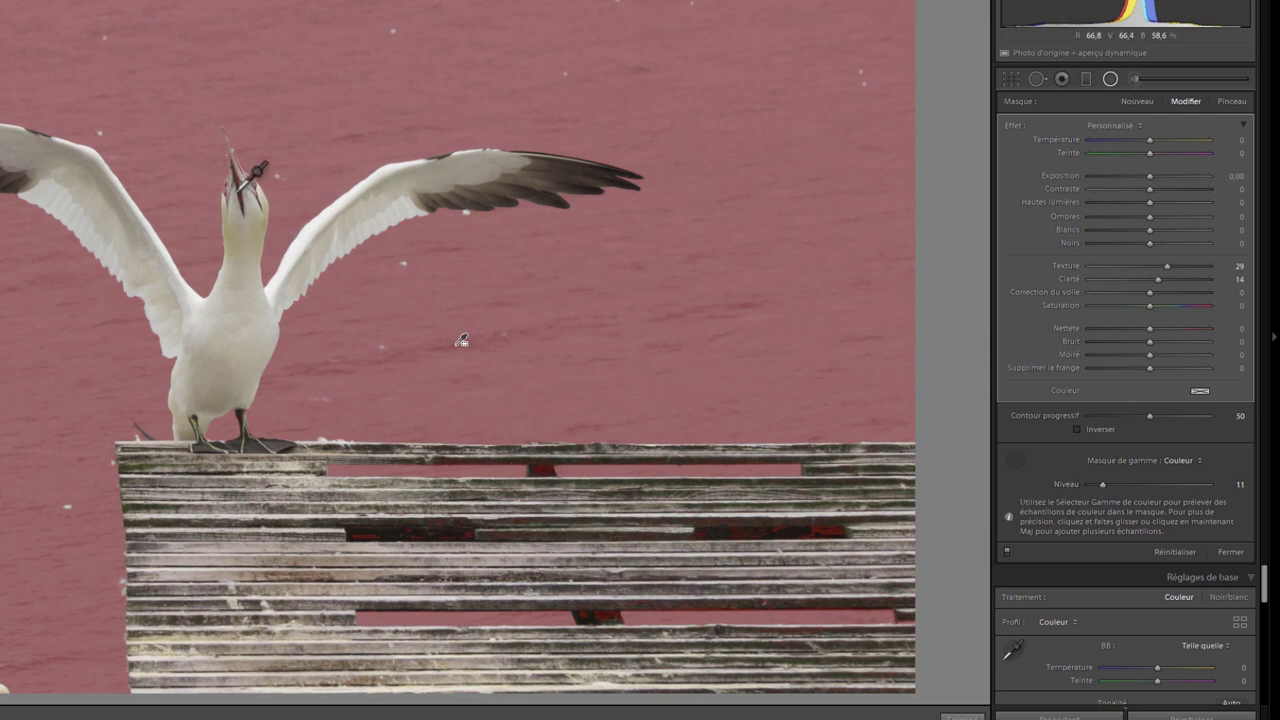
pyautogui.moveTo(1103, 484); pyautogui.dragTo(1093, 486)
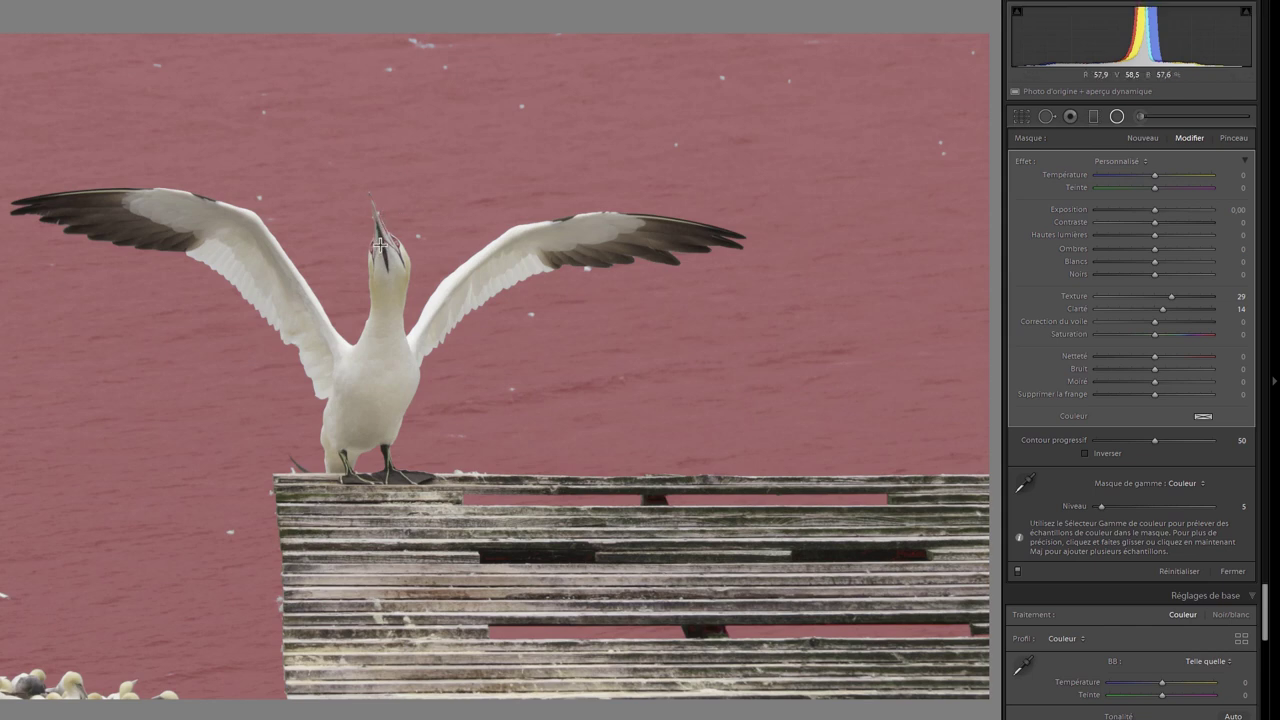
# Step: Zoom onto the gannet's head, check the mask overlay off and on, and switch to the filter's Brush
pyautogui.press('z')
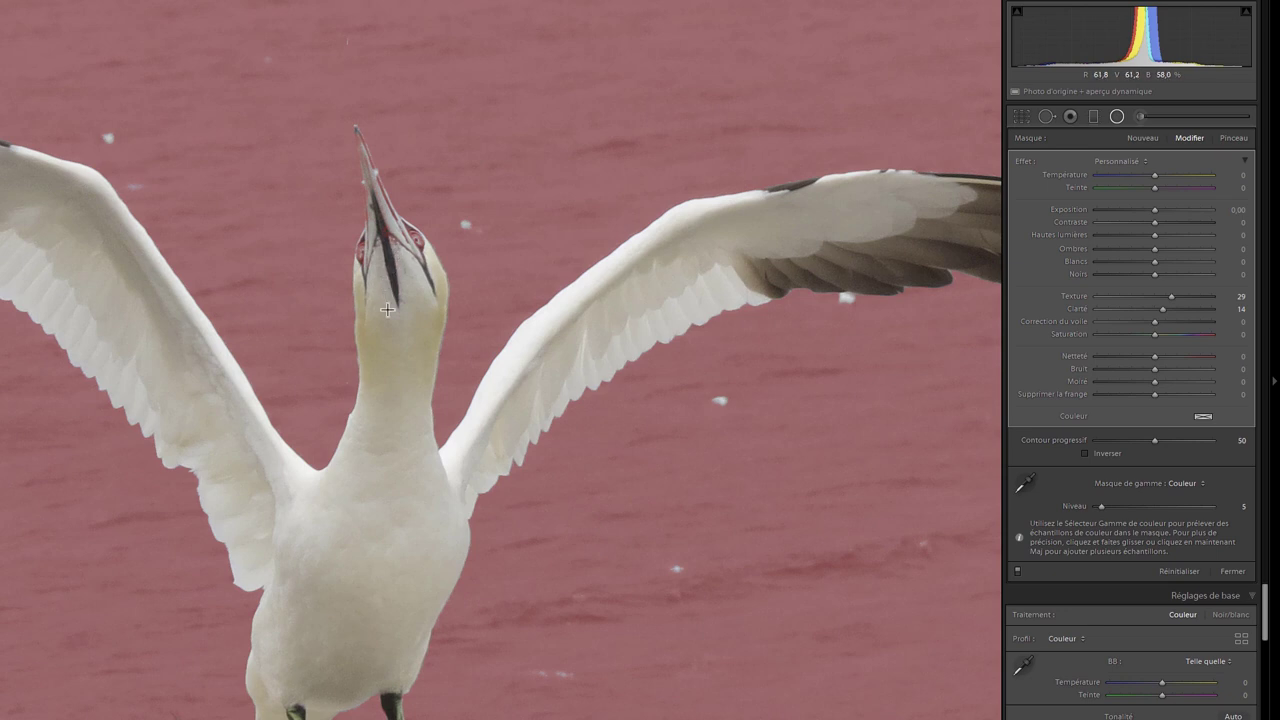
pyautogui.press('o')
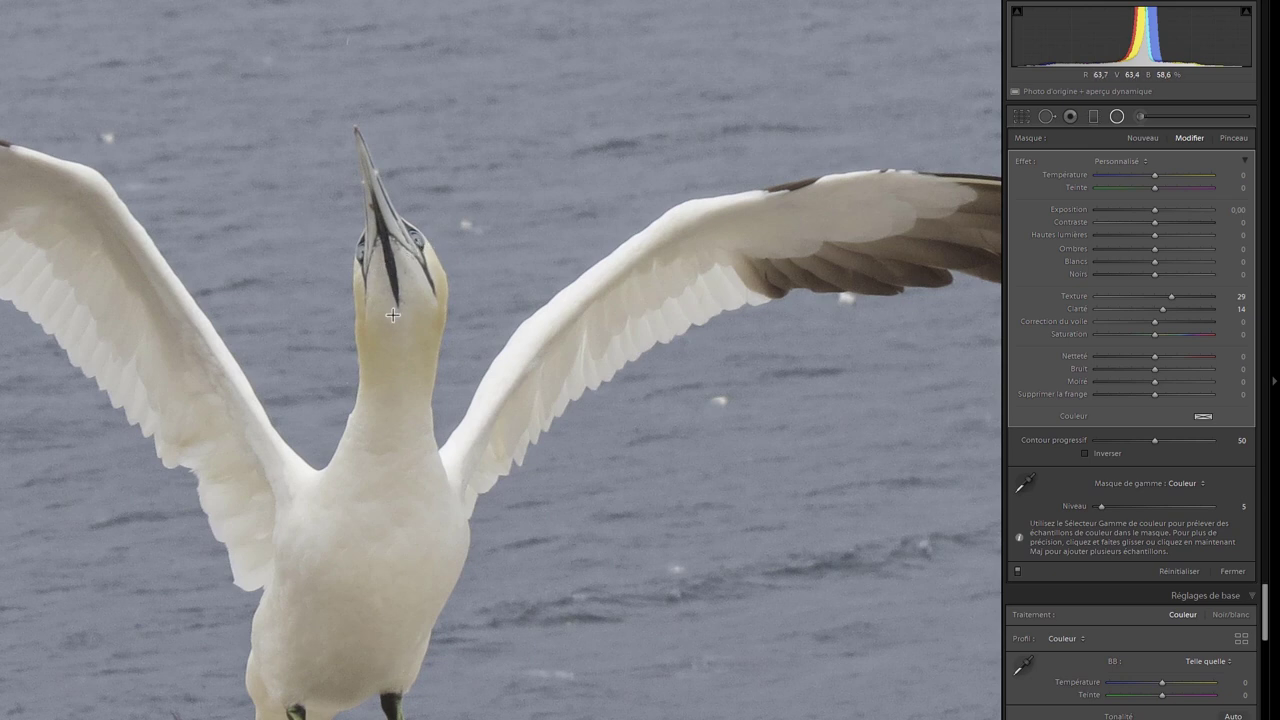
pyautogui.press('o')
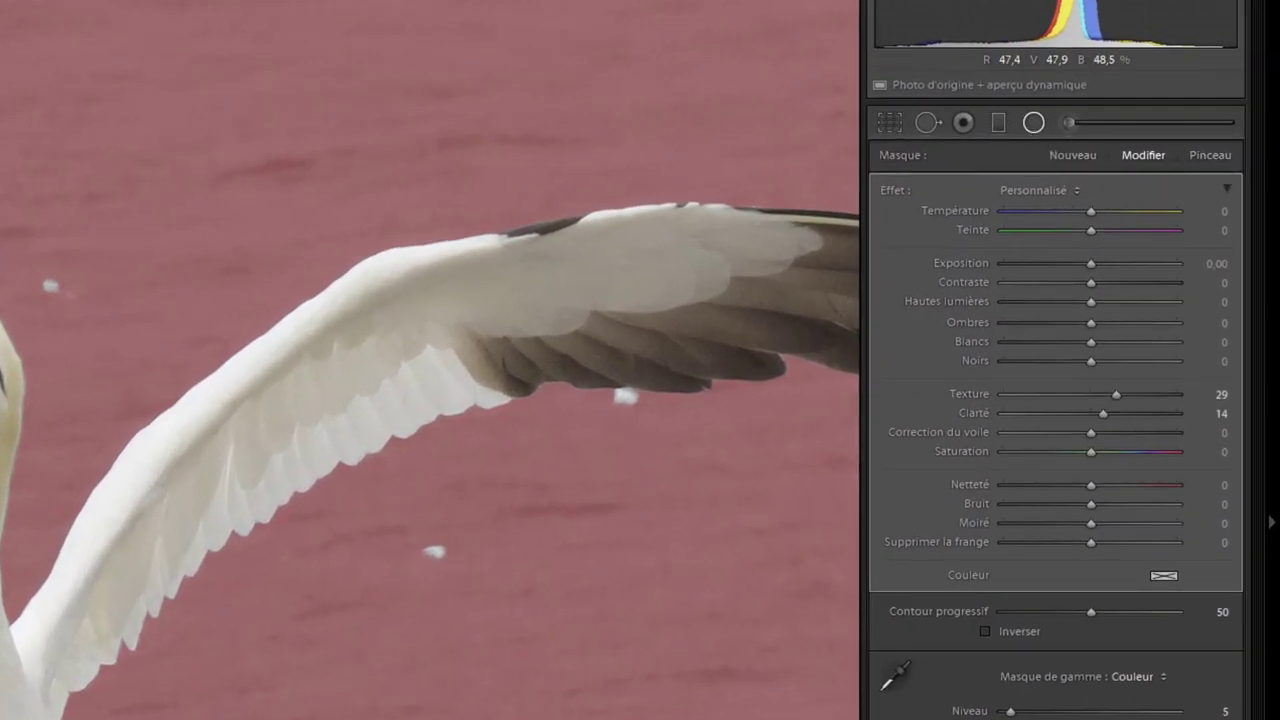
pyautogui.click(1212, 154)
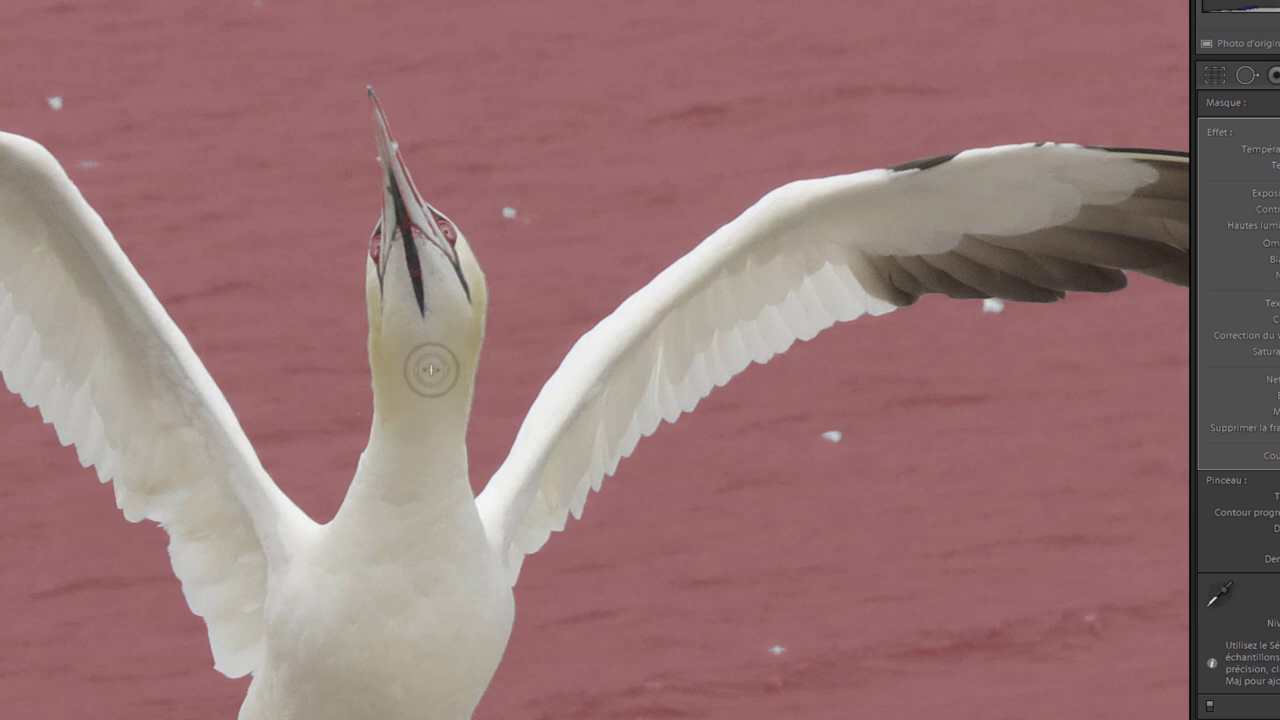
# Step: Erase the mask from the gannet's neck, eye and beak tip with the Alt brush
pyautogui.press('alt')
pyautogui.scroll(1, 431, 369)
pyautogui.scroll(1, 431, 369)
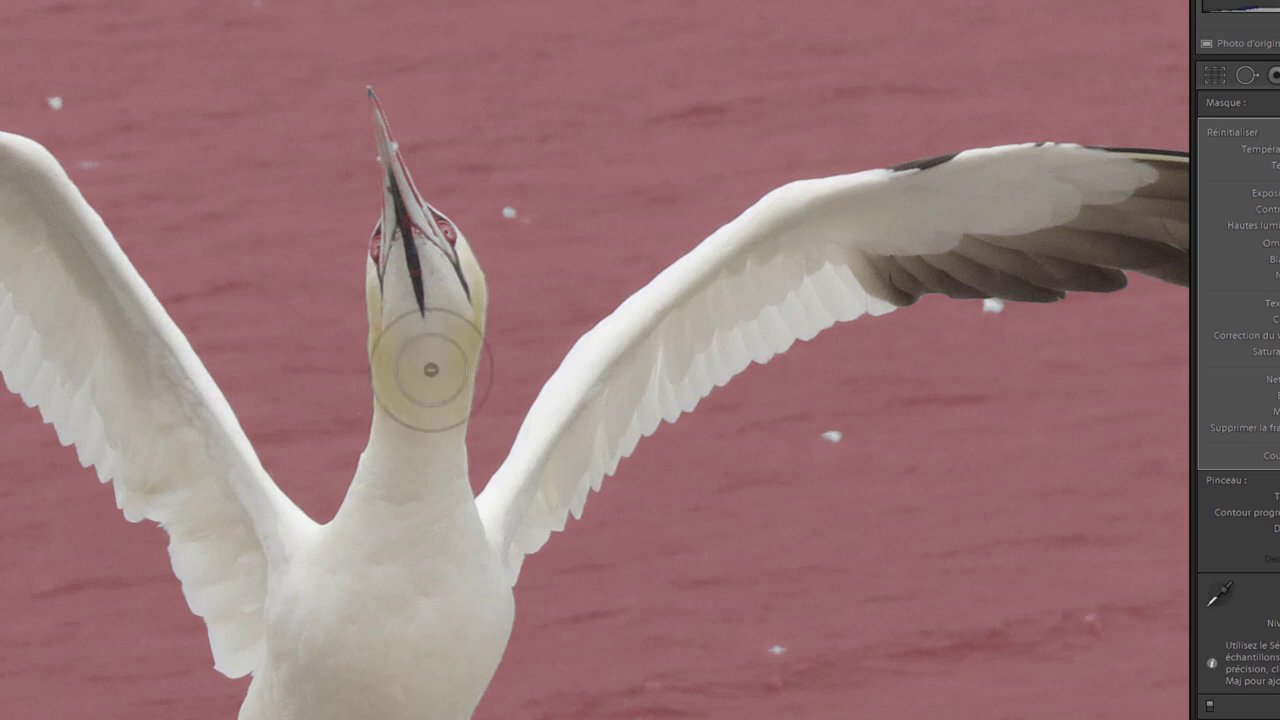
pyautogui.scroll(1, 431, 369)
pyautogui.moveTo(431, 369); pyautogui.dragTo(389, 247)
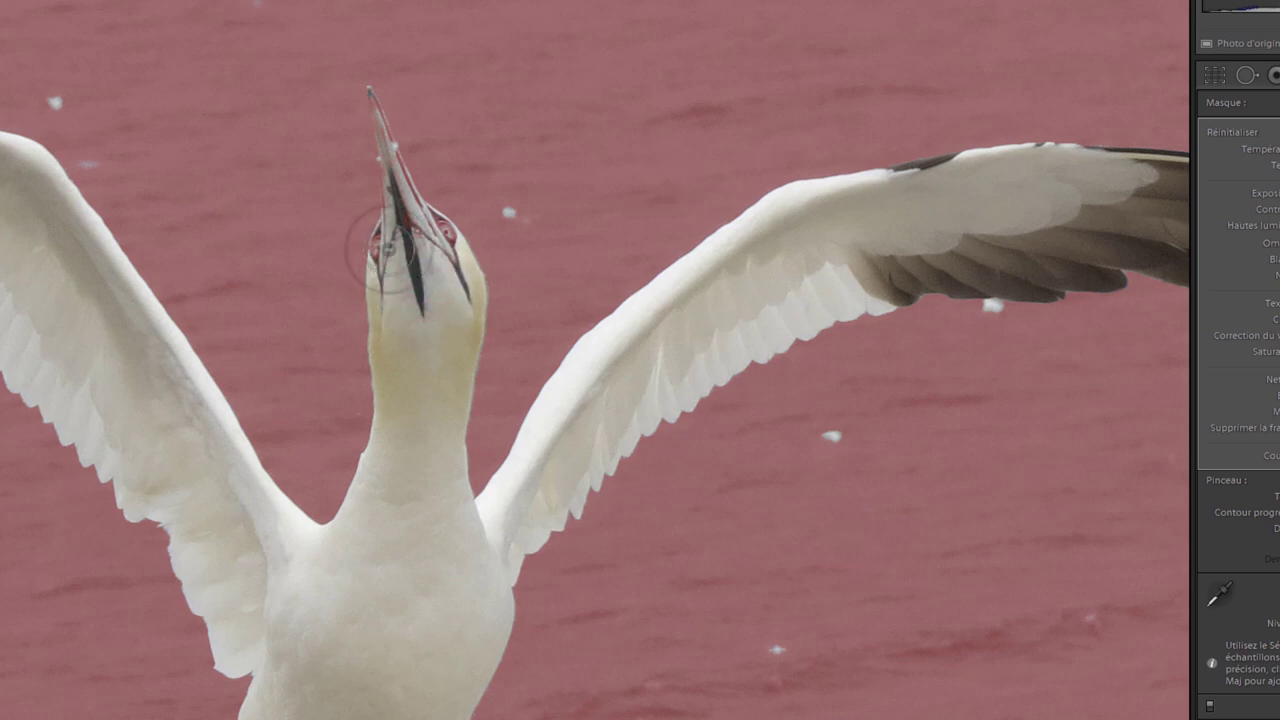
pyautogui.click(386, 251)
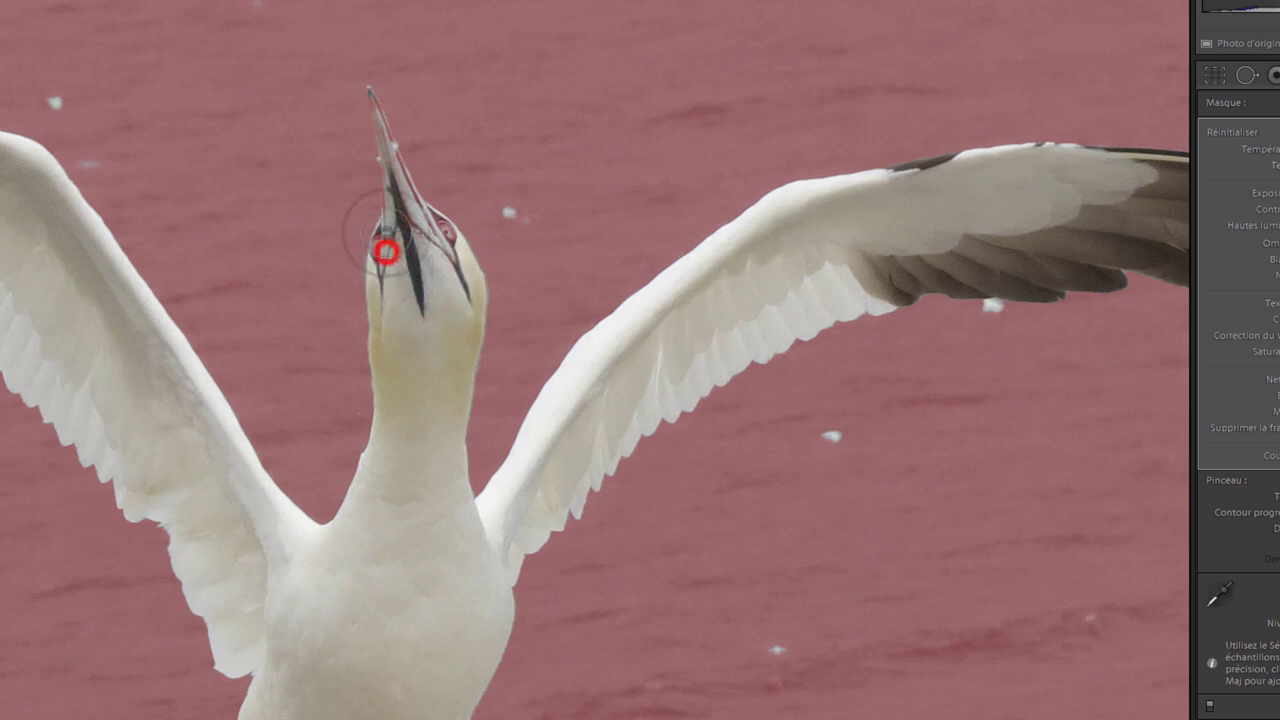
pyautogui.moveTo(386, 251); pyautogui.dragTo(415, 240)
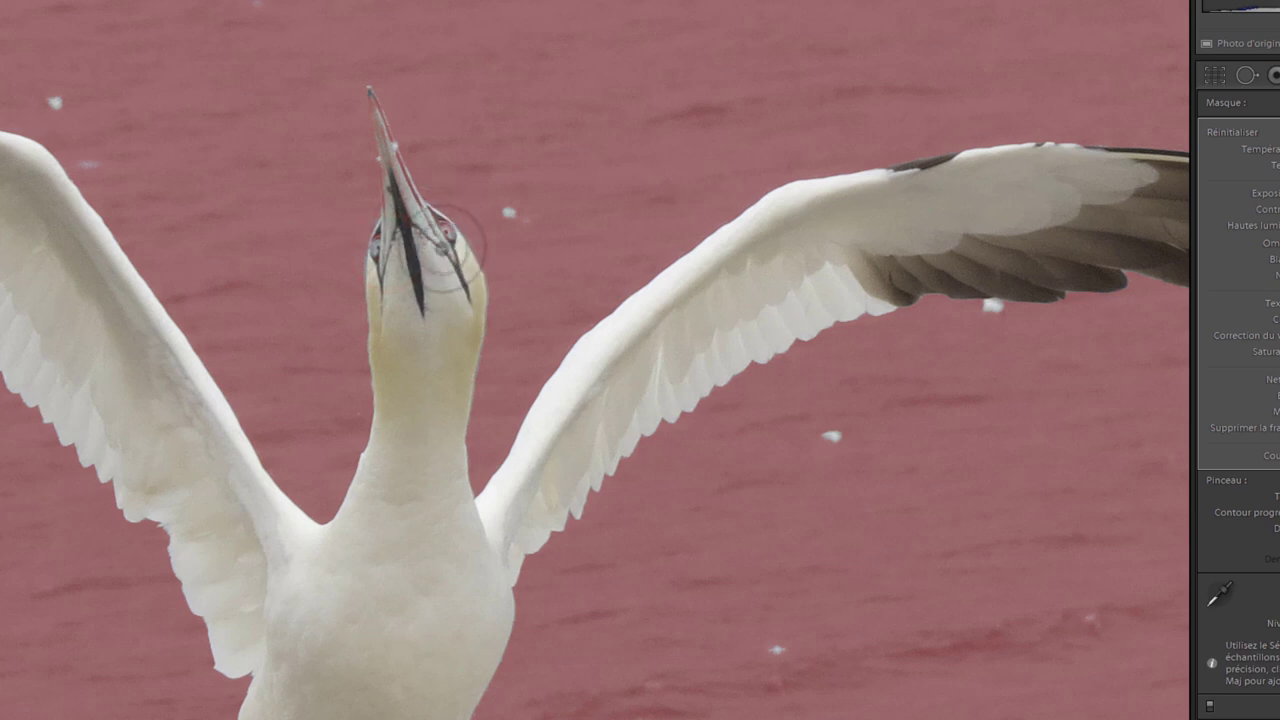
pyautogui.moveTo(391, 129); pyautogui.dragTo(378, 98)
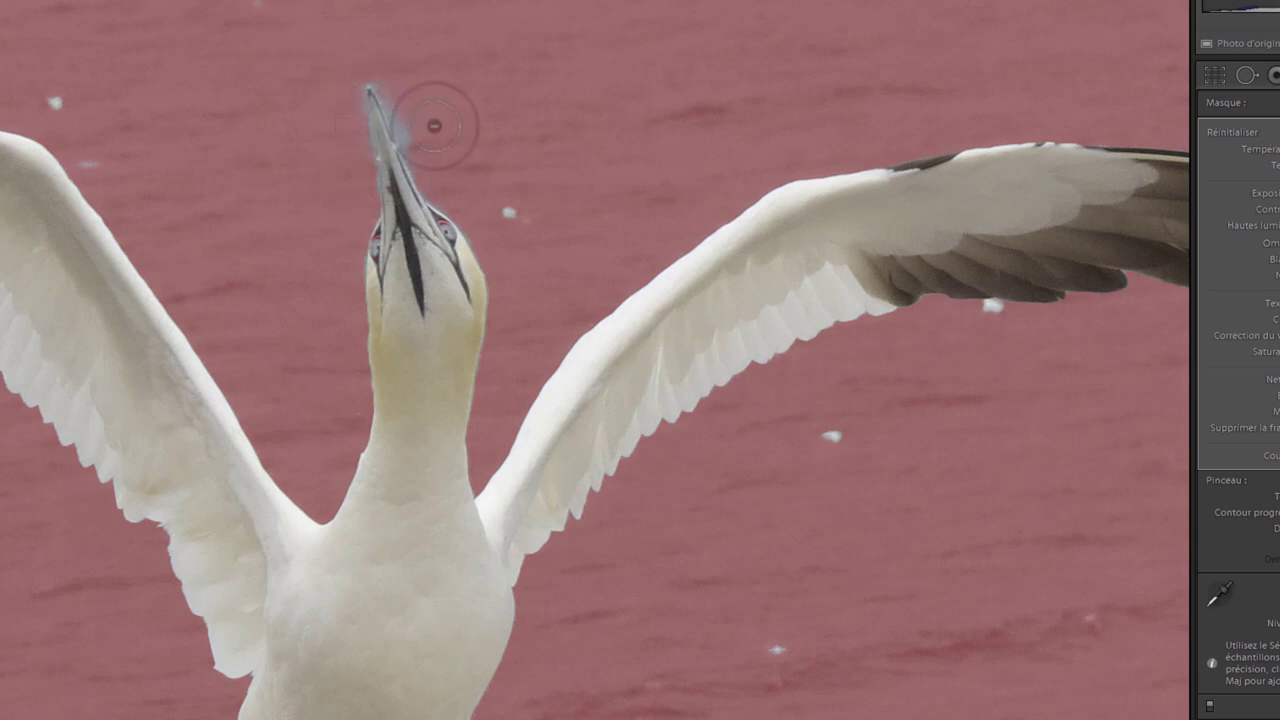
# Step: Zoom in close and erase the remaining mask tint from both eyes
pyautogui.keyDown('alt'); pyautogui.click(391, 44); pyautogui.keyUp('alt')
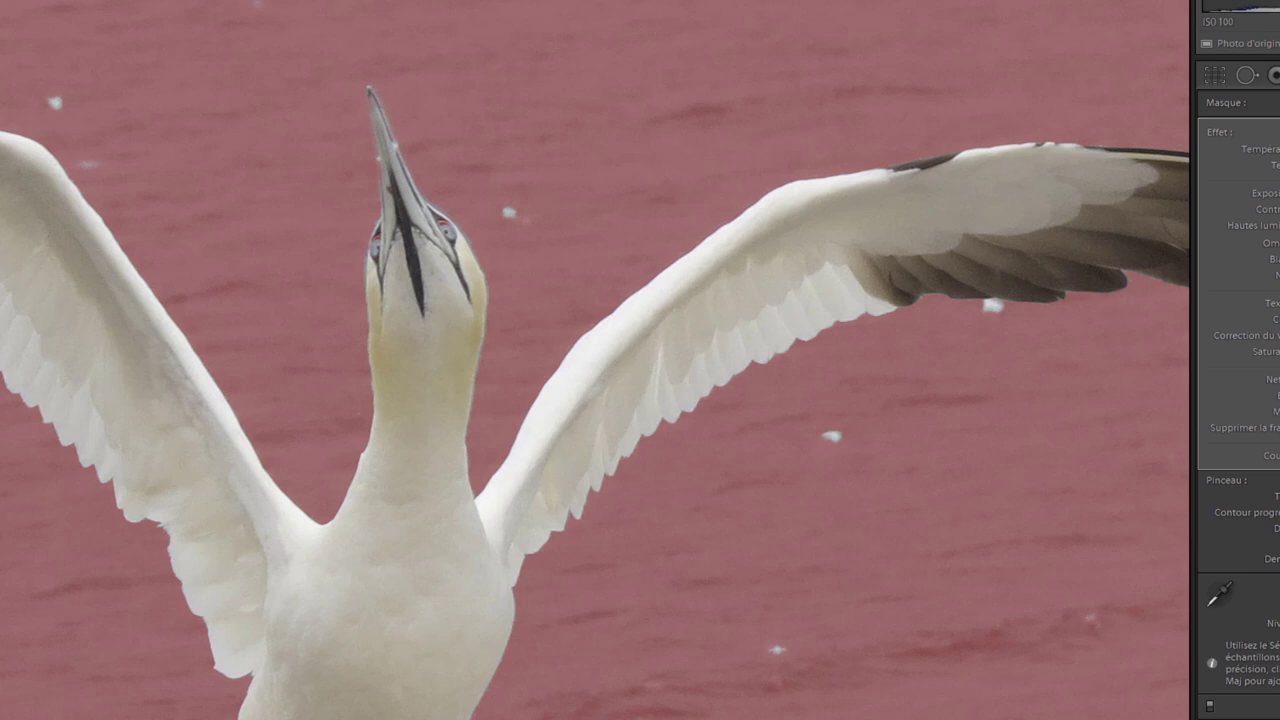
pyautogui.hotkey('ctrl', '=')
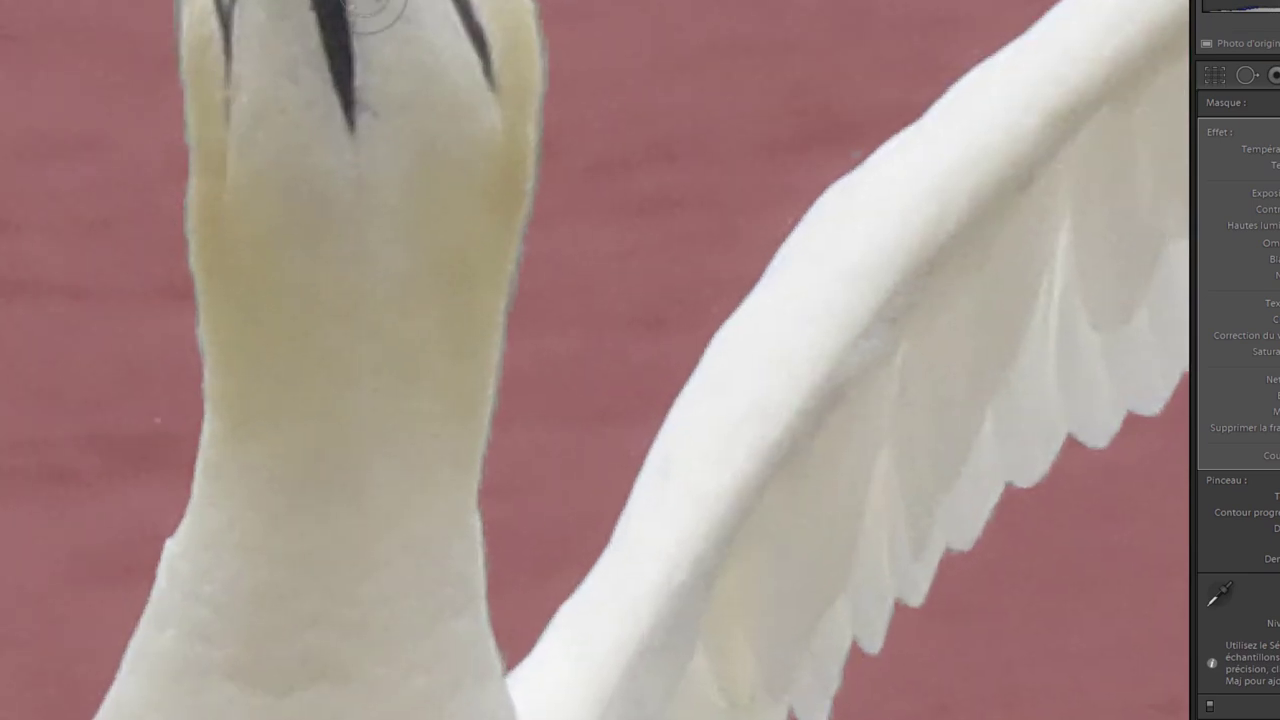
pyautogui.click(372, 12)
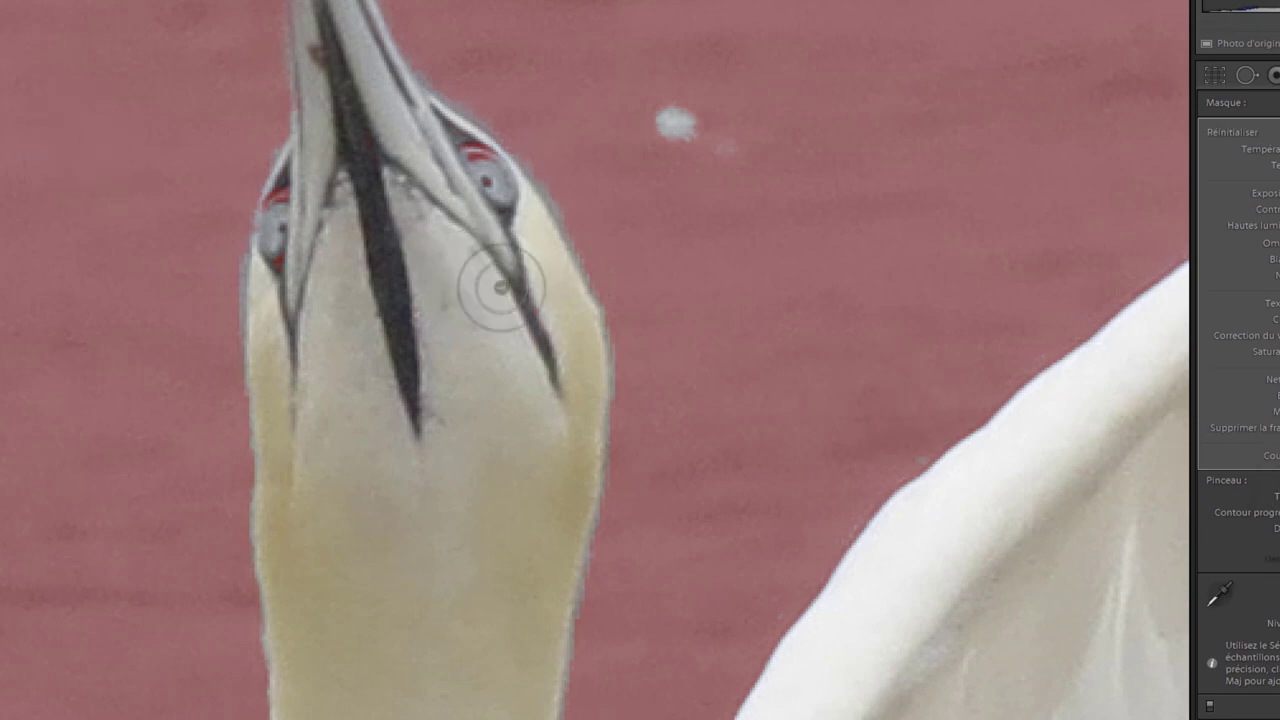
pyautogui.press('alt')
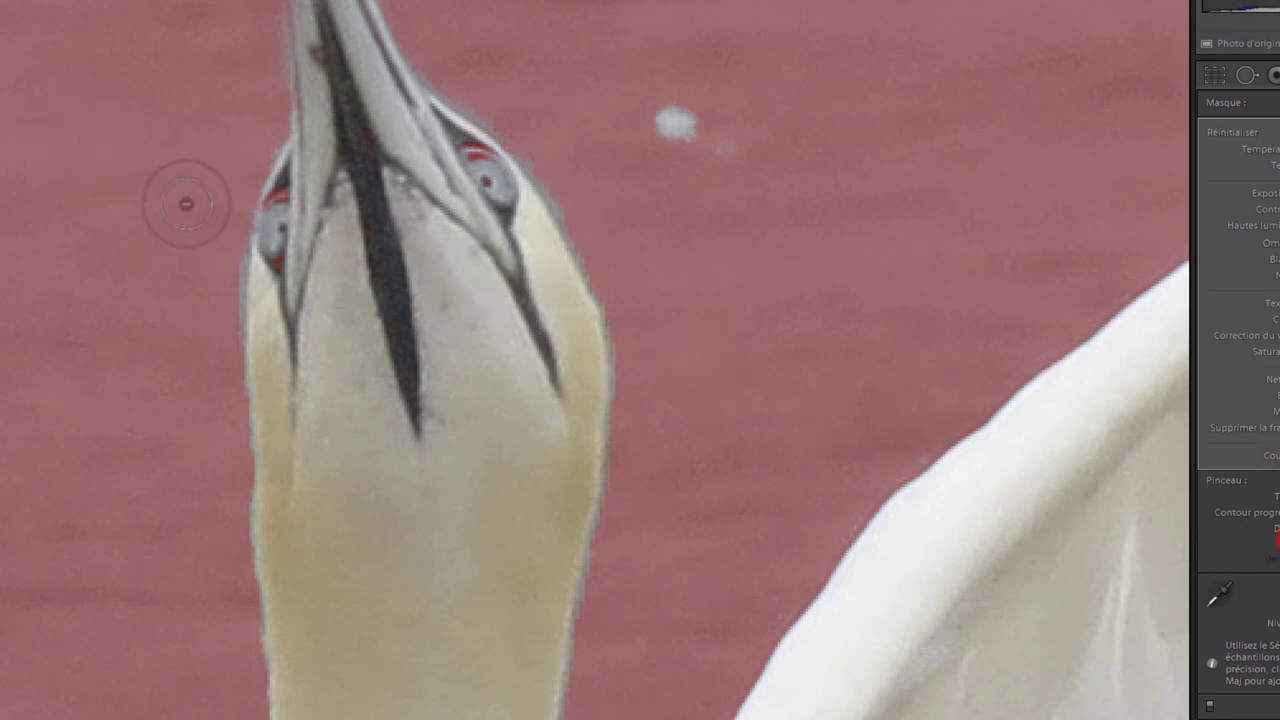
pyautogui.keyDown('alt'); pyautogui.click(310, 213); pyautogui.keyUp('alt')
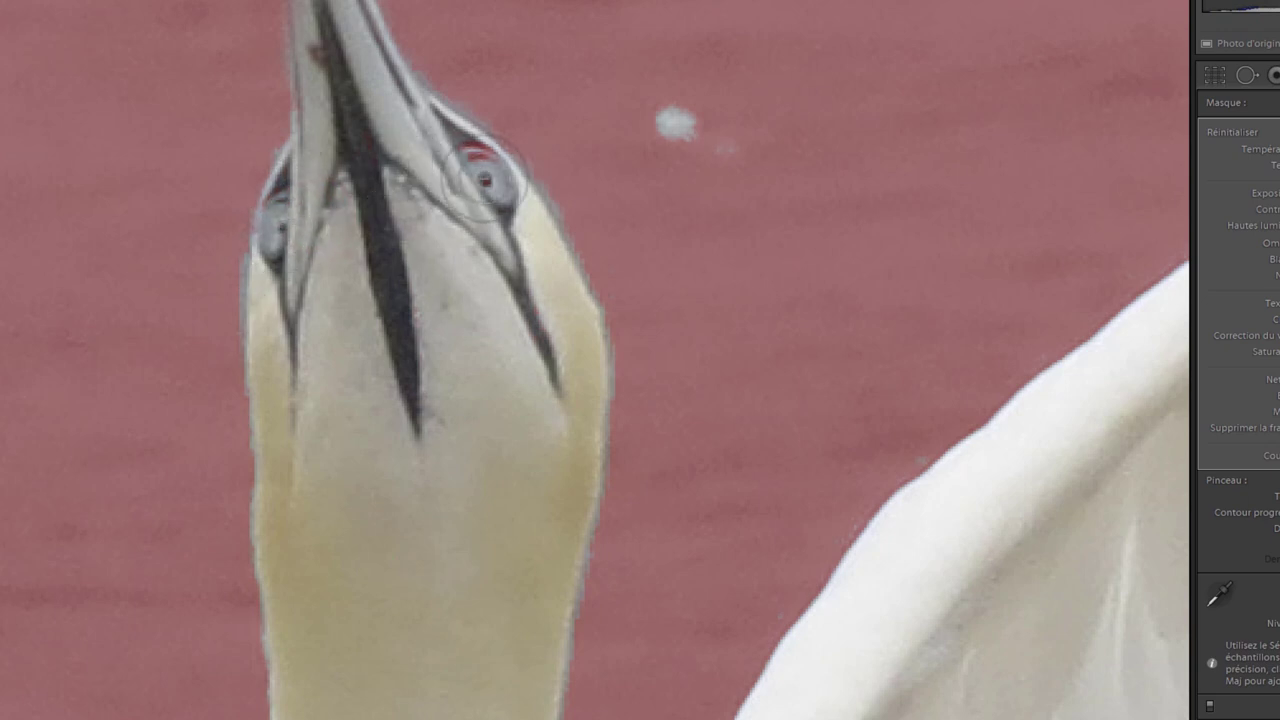
pyautogui.keyDown('alt'); pyautogui.click(485, 170); pyautogui.keyUp('alt')
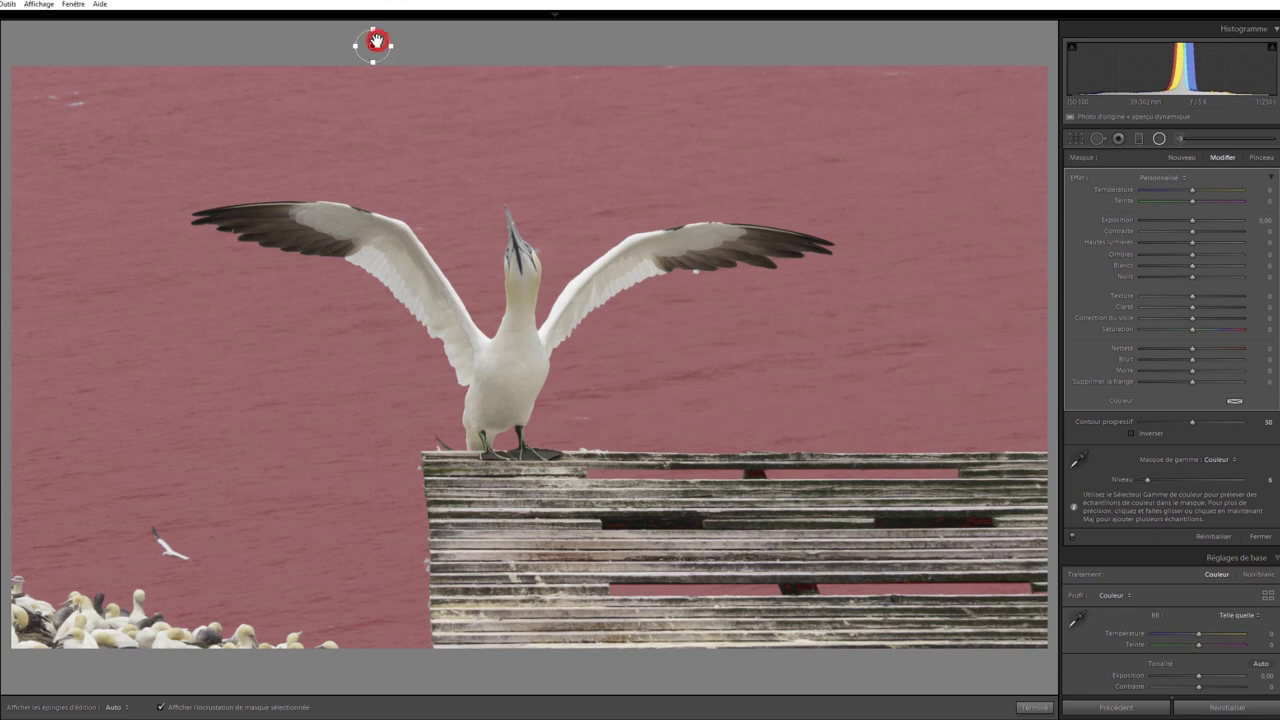
# Step: Convert the photo to black and white and give the sea mask Exposure 1.18, Shadows 63, Dehaze −39
pyautogui.press('o')
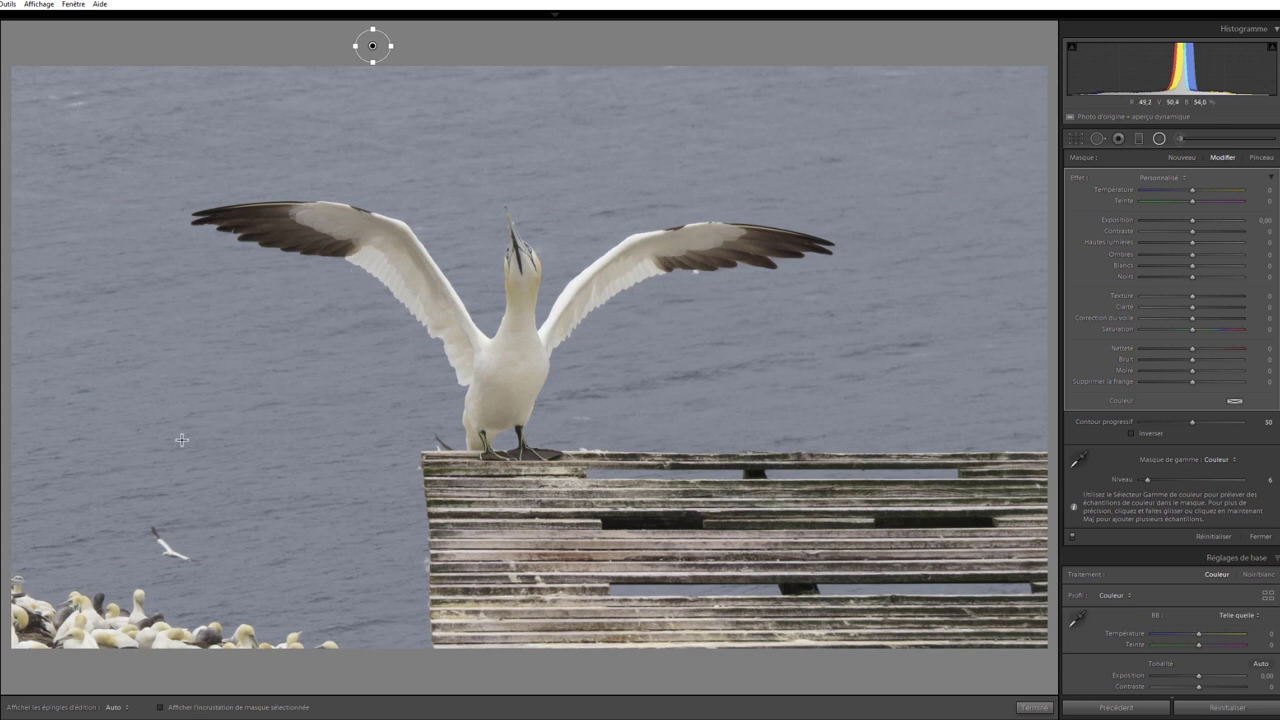
pyautogui.press('v')
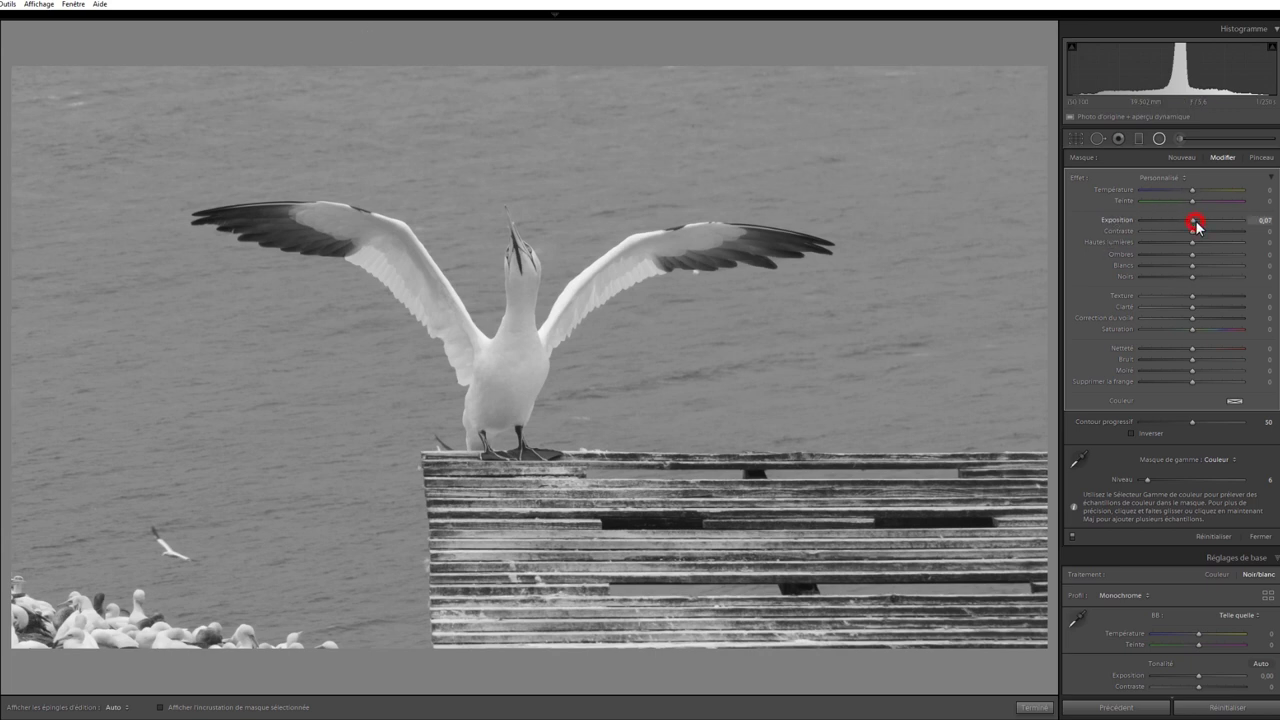
pyautogui.moveTo(1194, 220); pyautogui.dragTo(1209, 220)
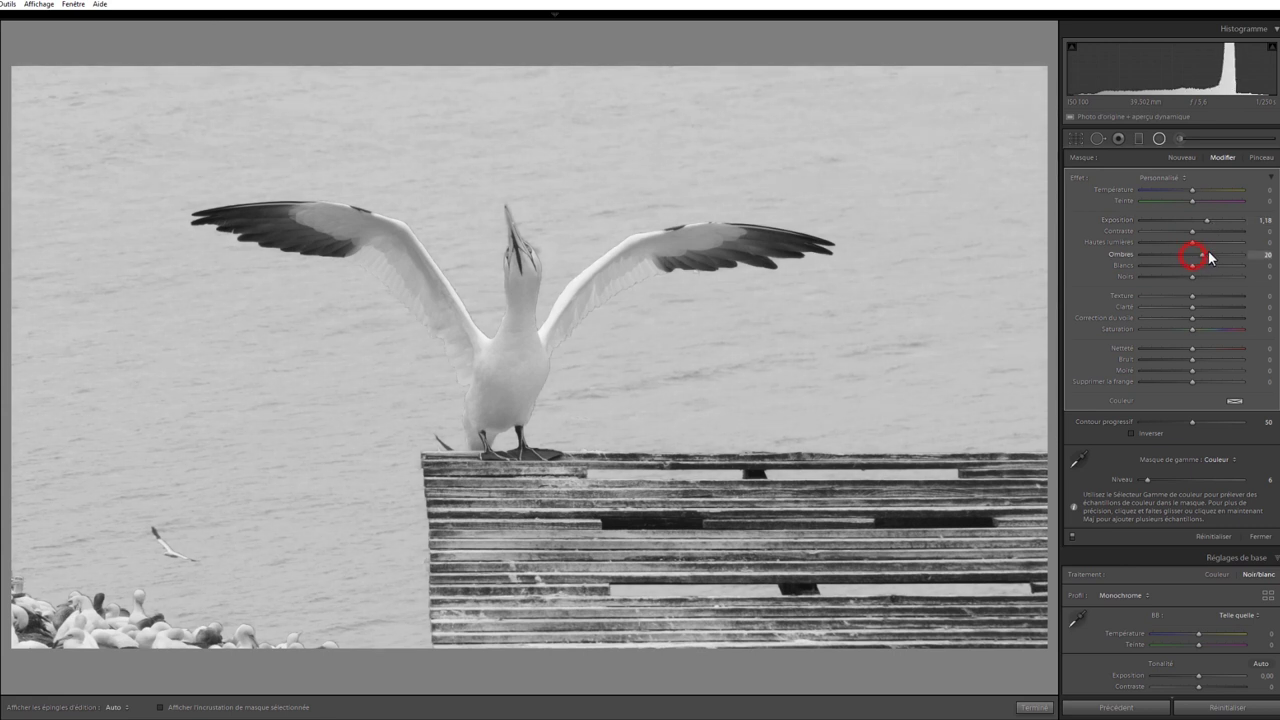
pyautogui.moveTo(1222, 254); pyautogui.dragTo(1224, 254)
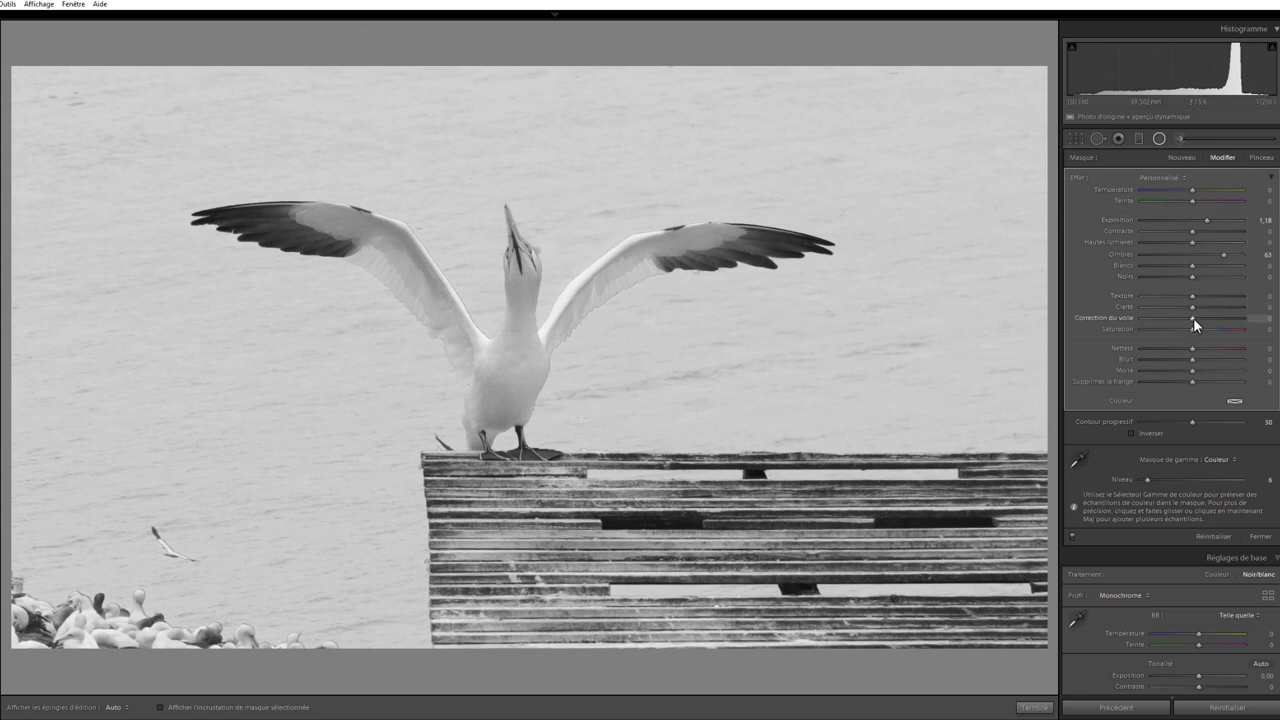
pyautogui.moveTo(1191, 317); pyautogui.dragTo(1170, 318)
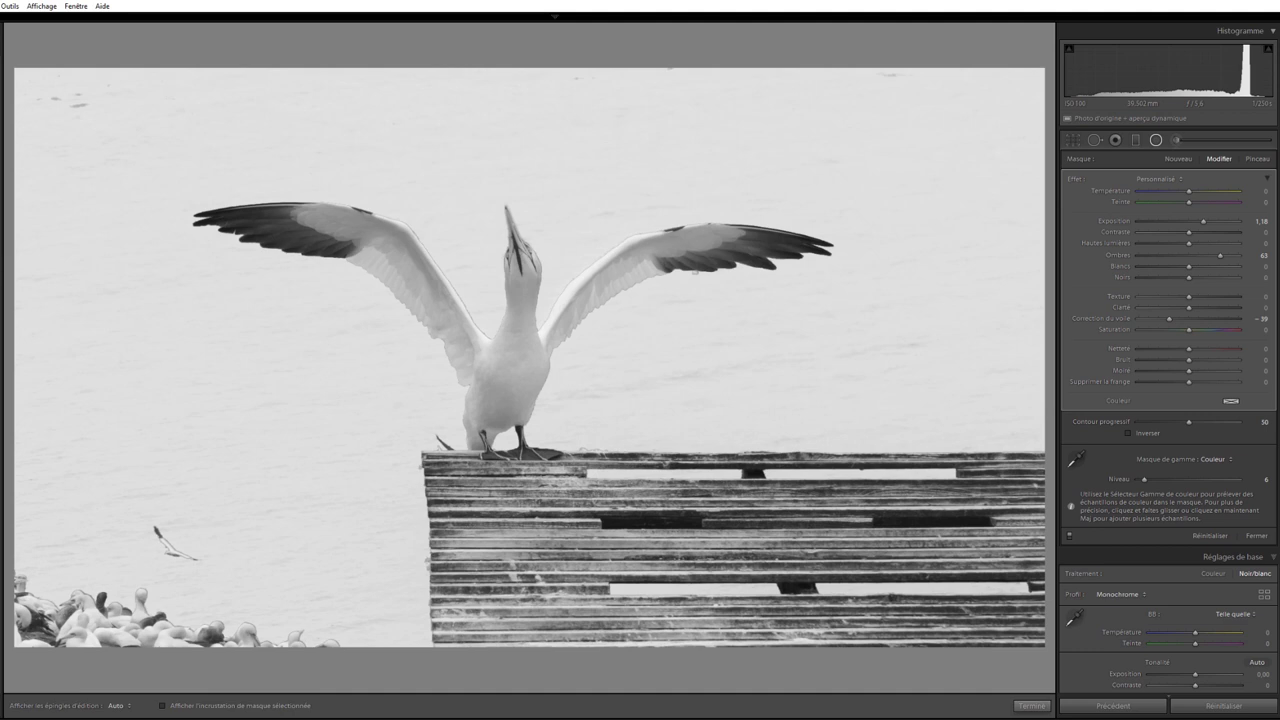
pyautogui.press('z')
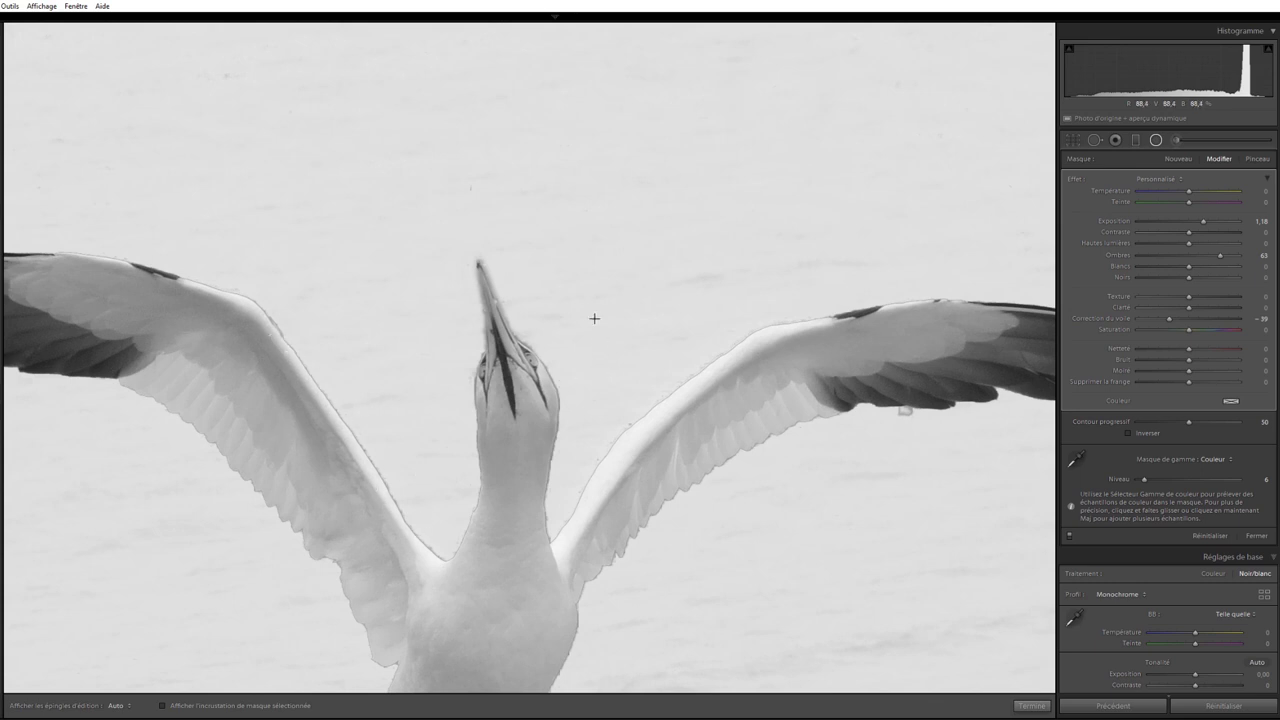
# Step: Sample the gannet's neck with the Color Range picker and widen the sea mask's range to 39
pyautogui.click(480, 262)
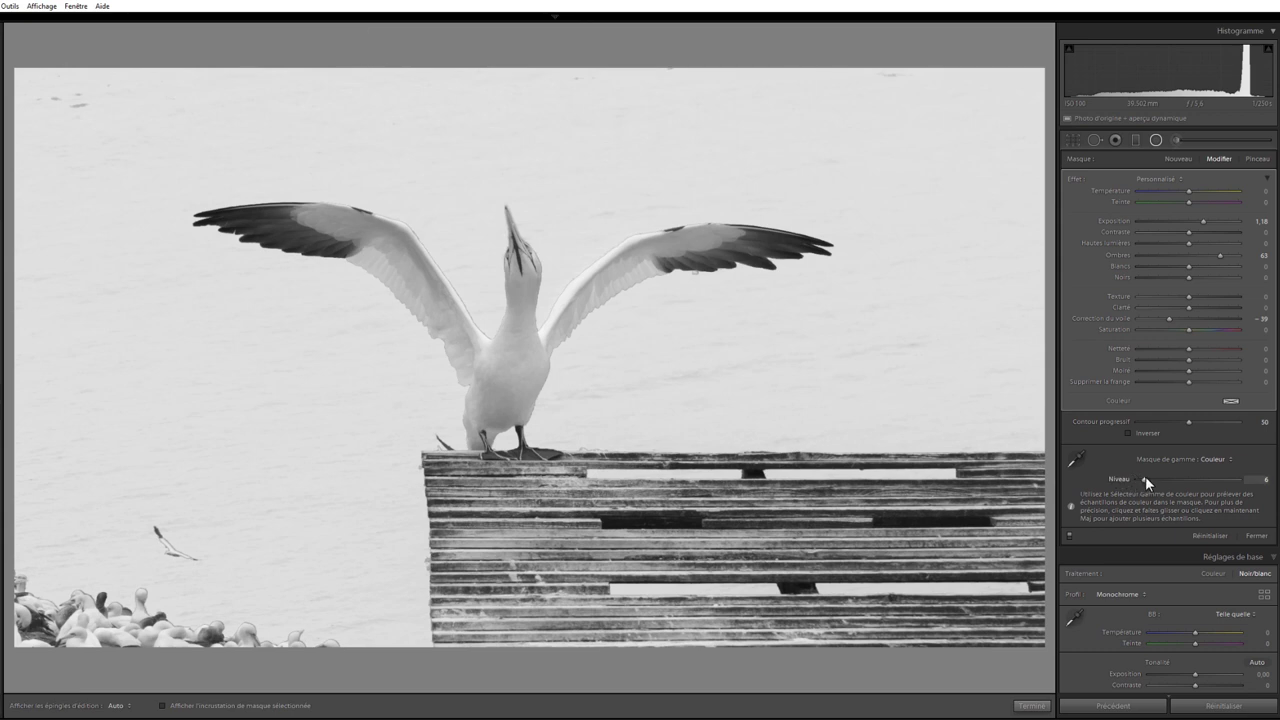
pyautogui.press('z')
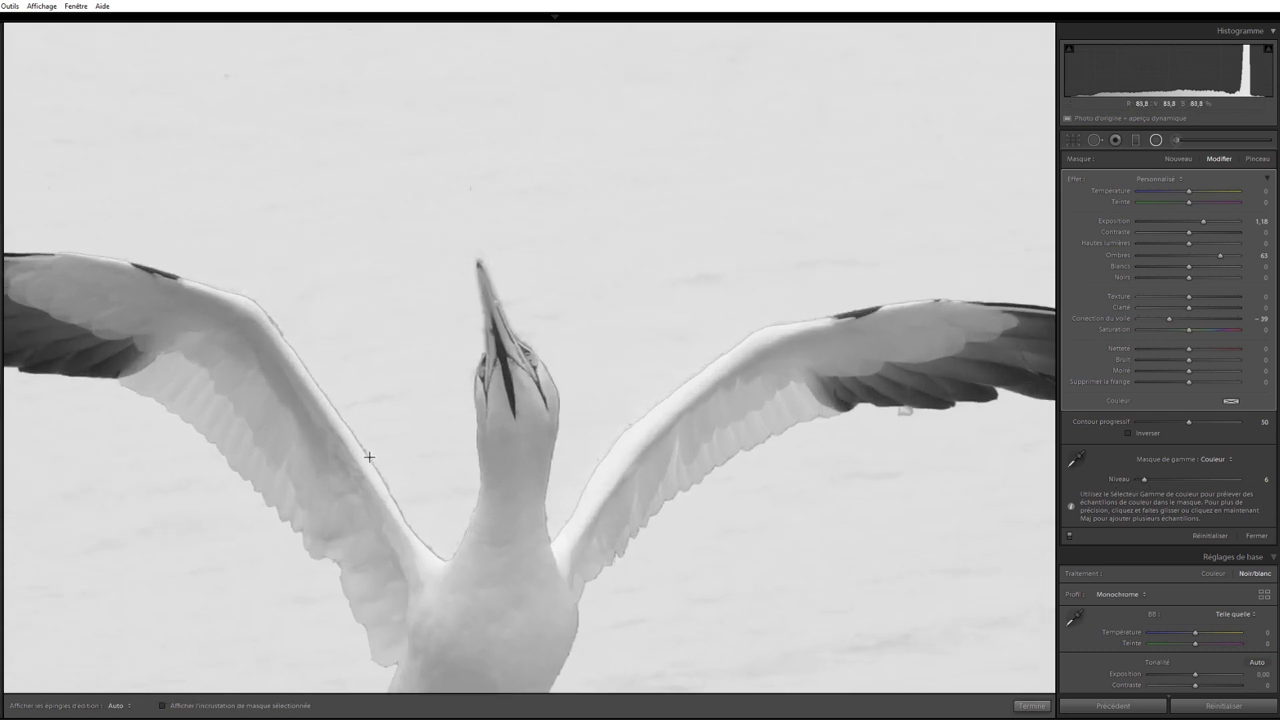
pyautogui.click(477, 453)
pyautogui.moveTo(503, 349); pyautogui.dragTo(517, 323)
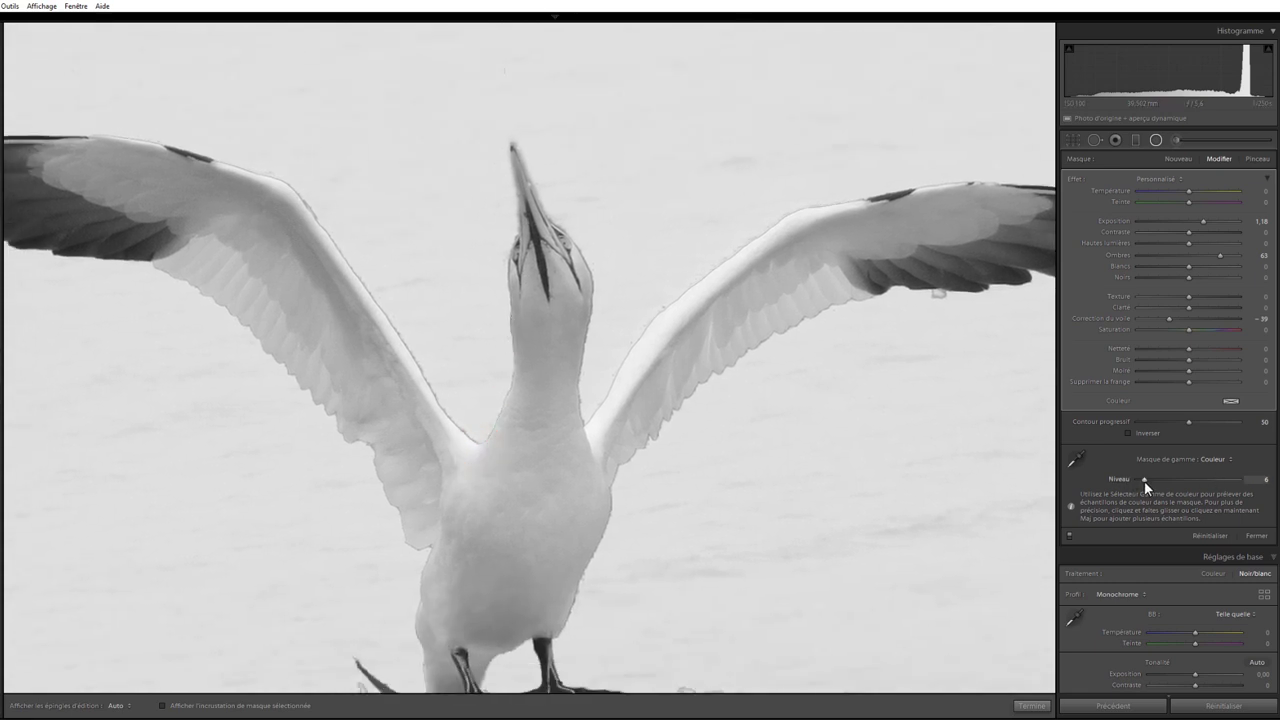
pyautogui.moveTo(1145, 480); pyautogui.dragTo(1178, 478)
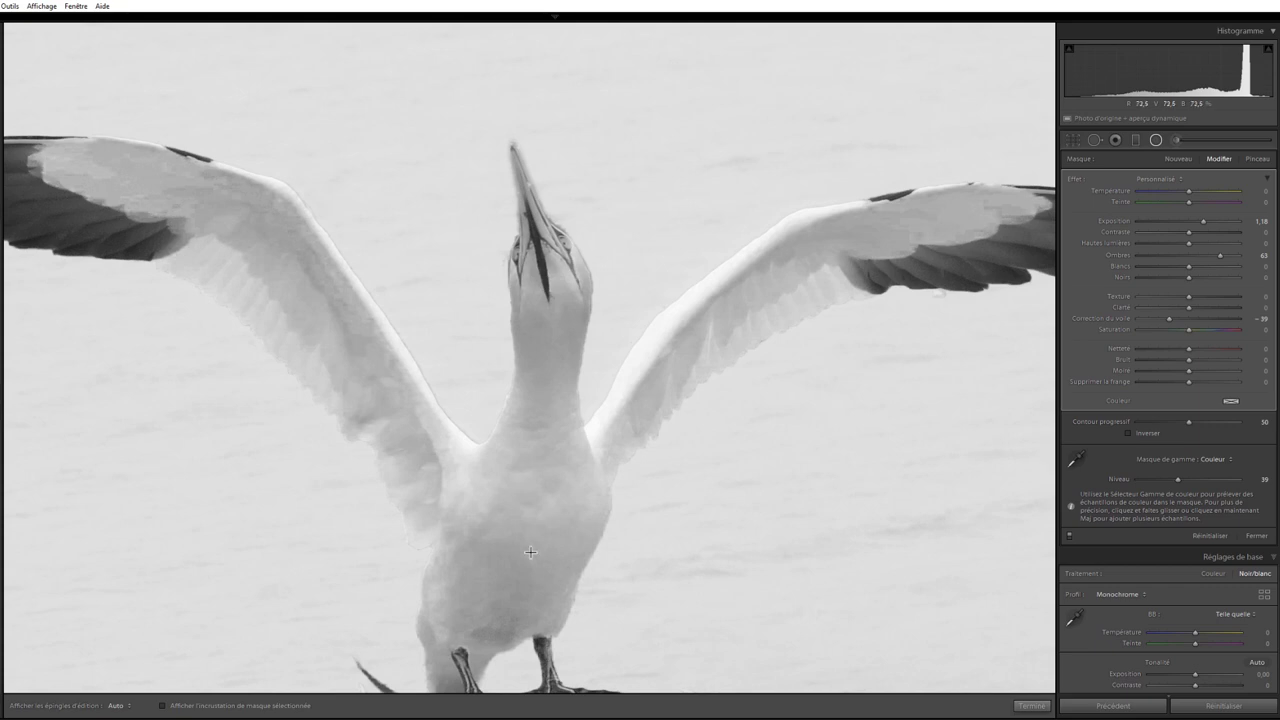
pyautogui.moveTo(532, 558); pyautogui.dragTo(532, 462)
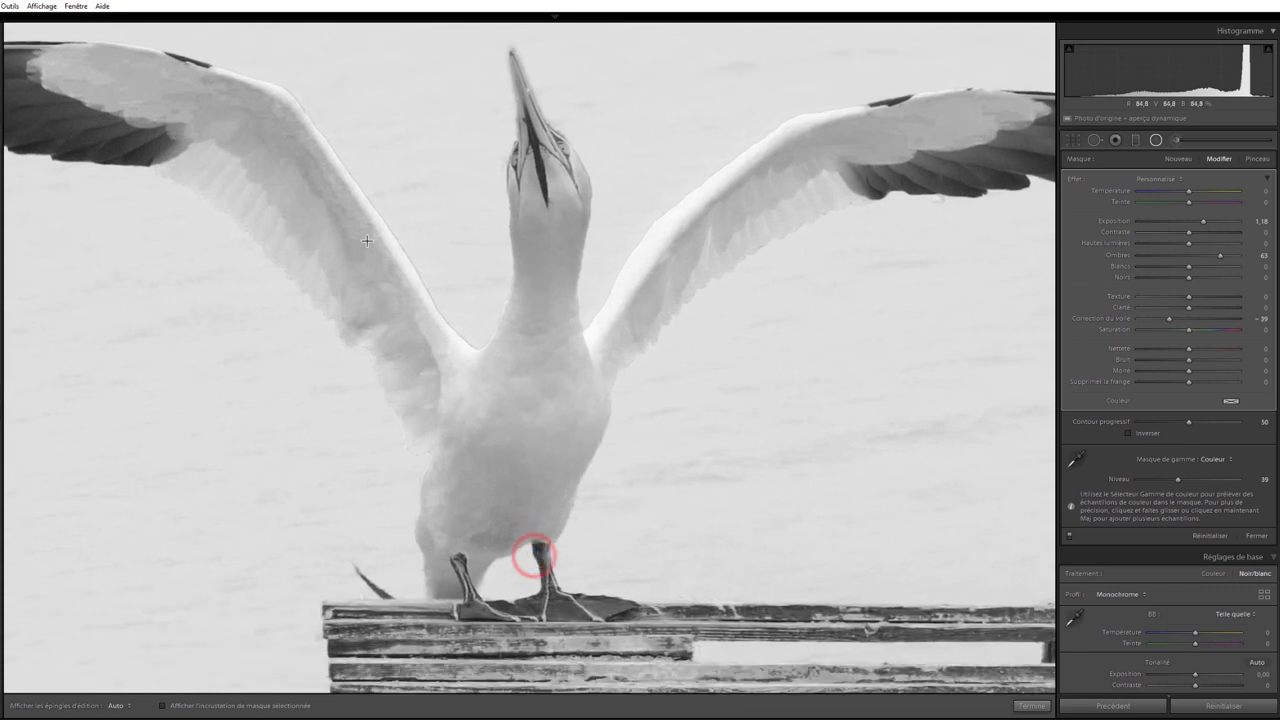
pyautogui.click(446, 451)
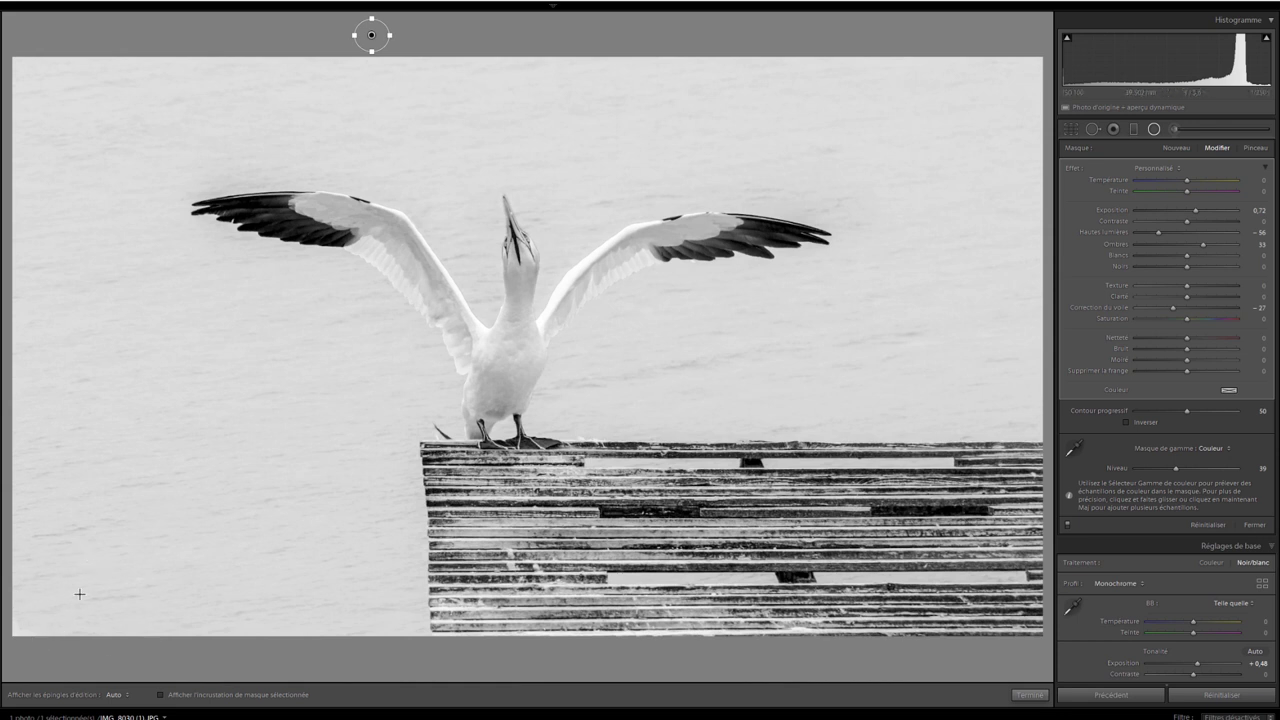
# Step: Compare the colour original and monochrome edit in Before/After view, briefly dimming the interface with lights-out
pyautogui.press('y')
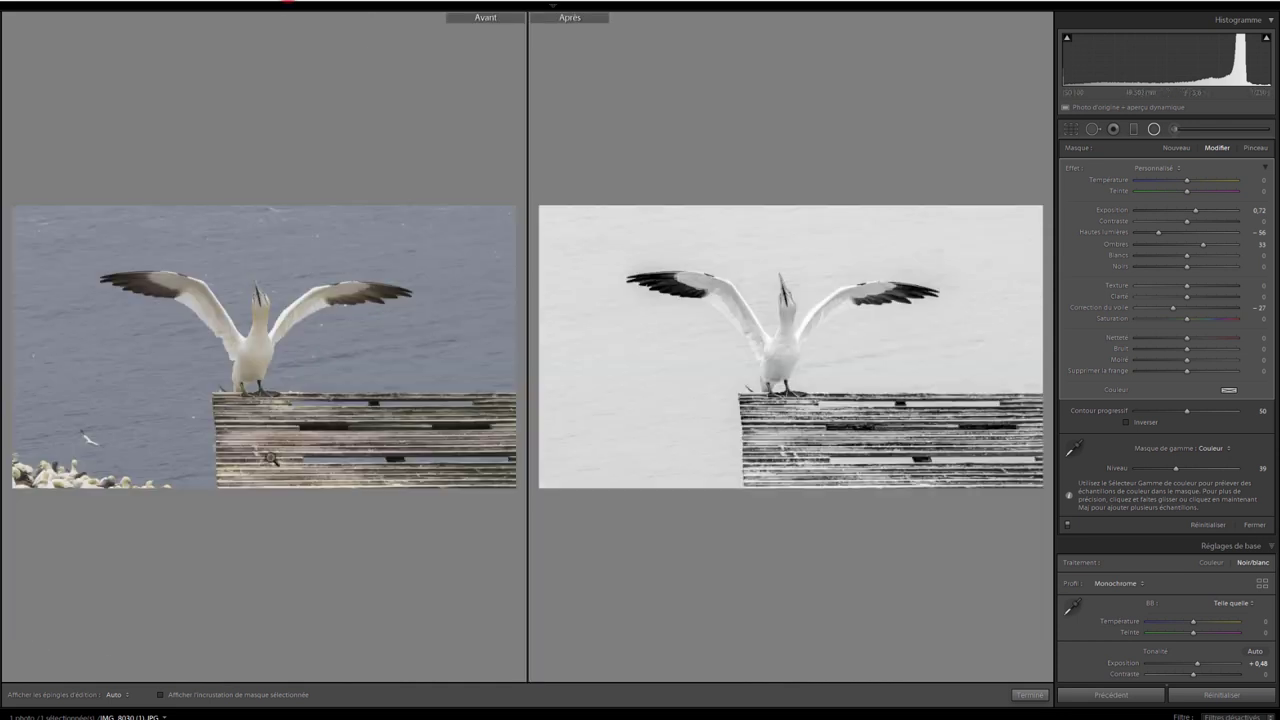
pyautogui.hotkey('ctrl', '=')
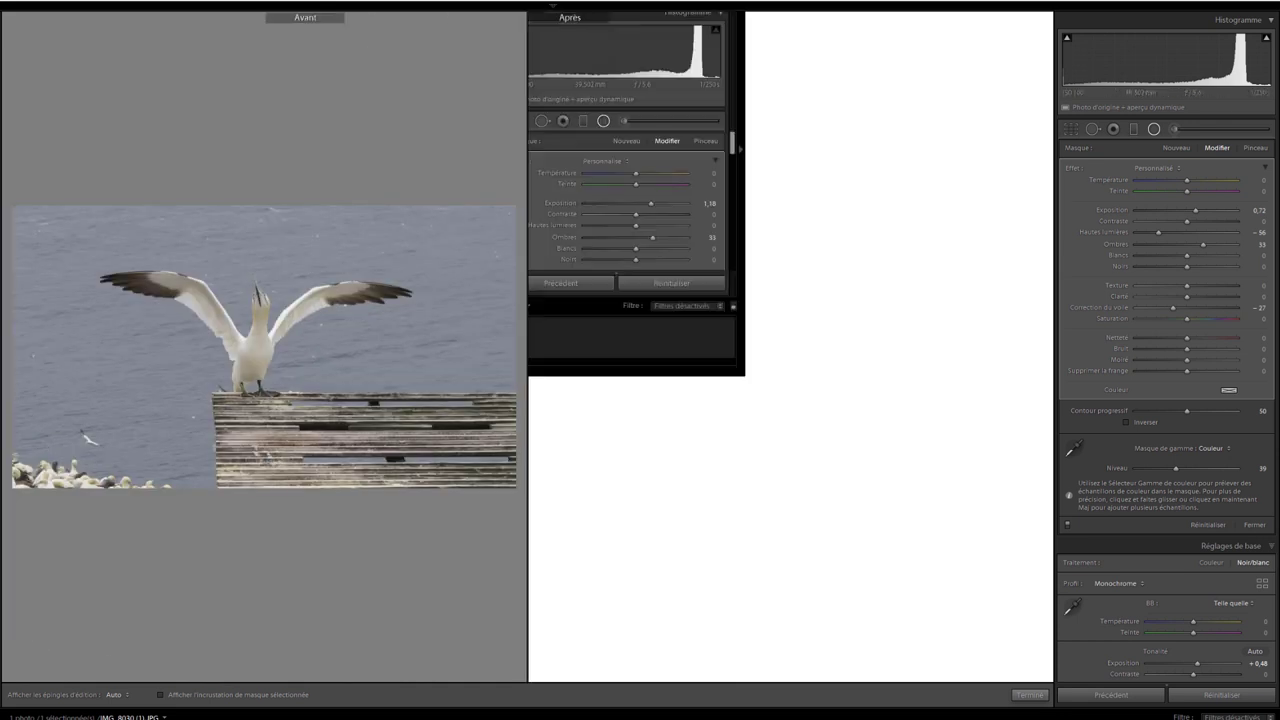
pyautogui.press('f')
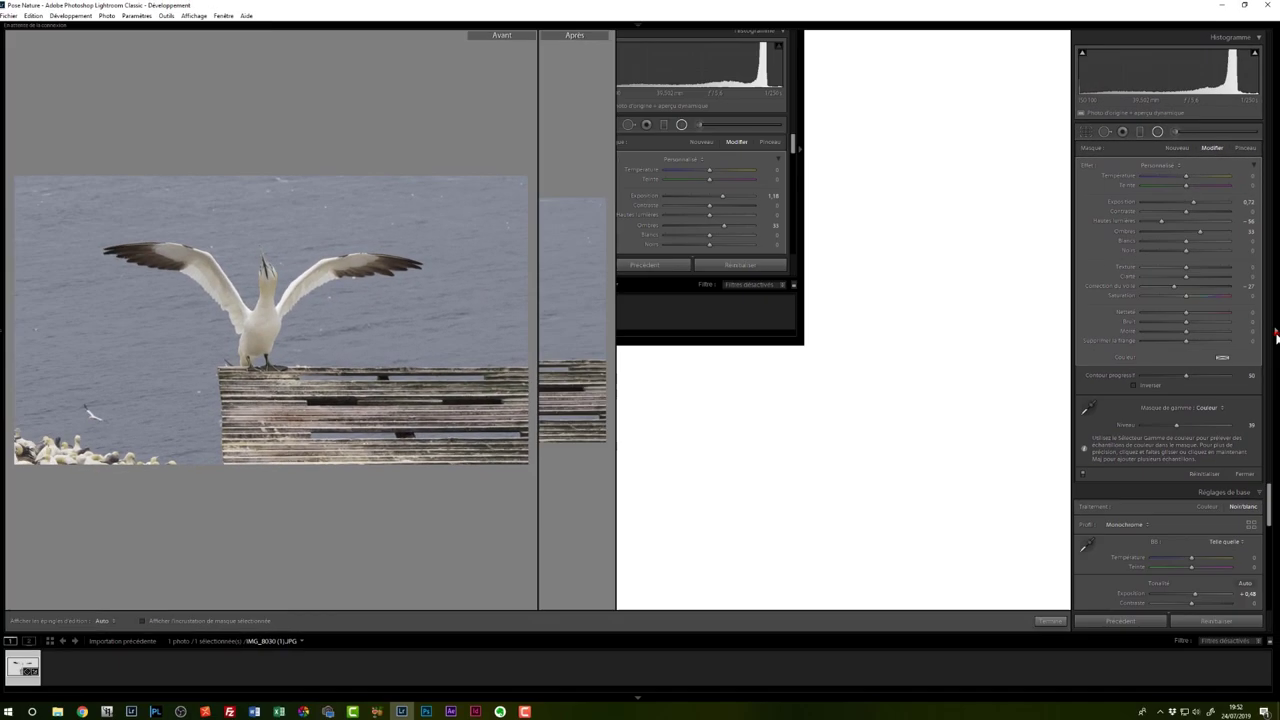
pyautogui.press('Tab')
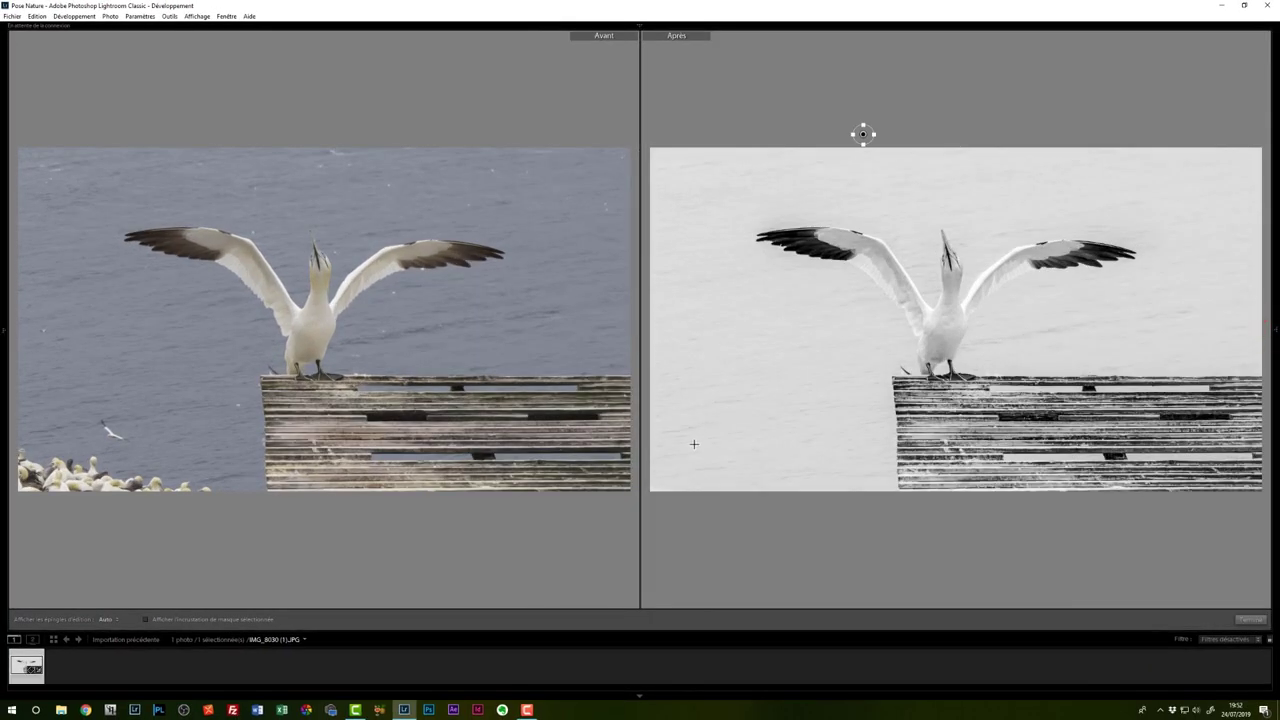
pyautogui.press('l')
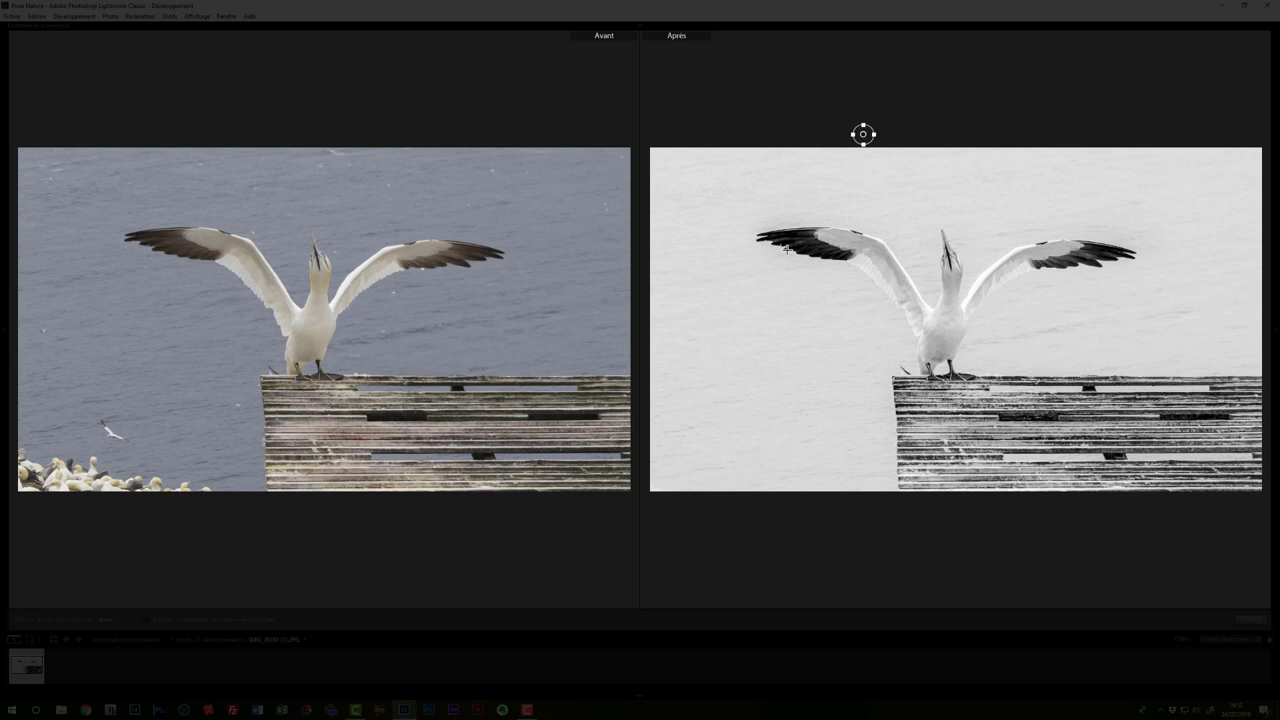
pyautogui.press('l')
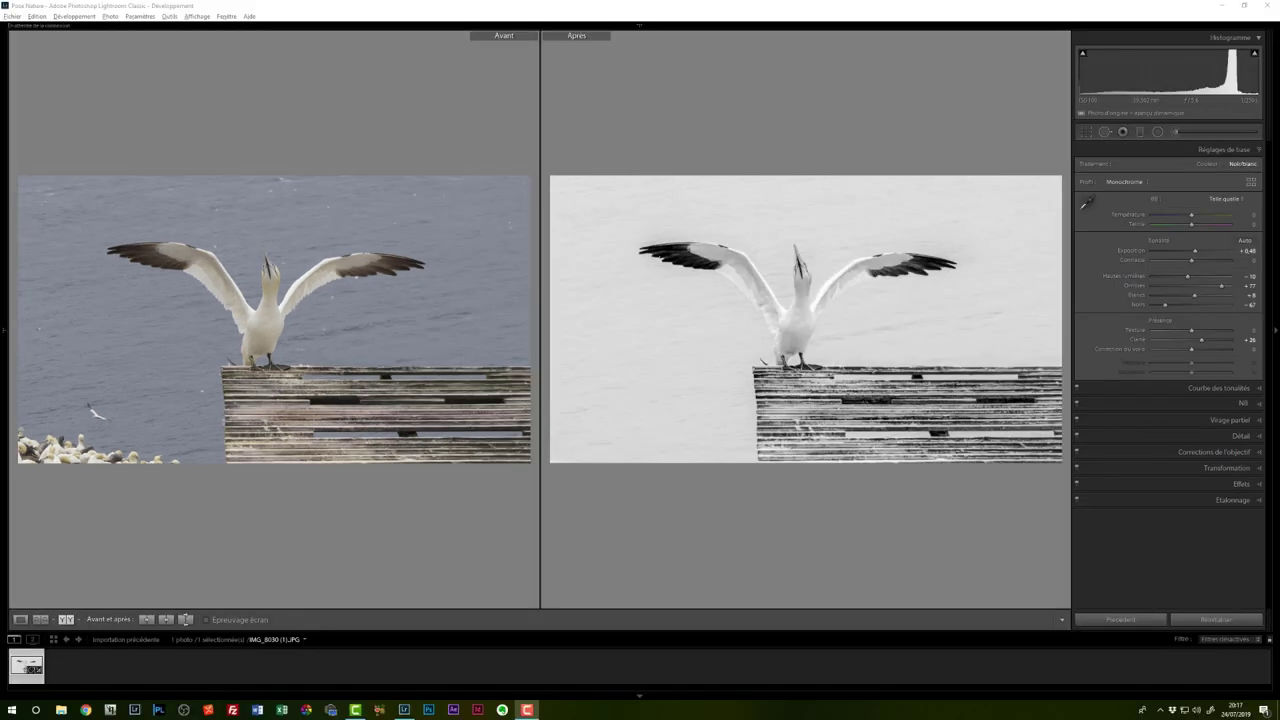